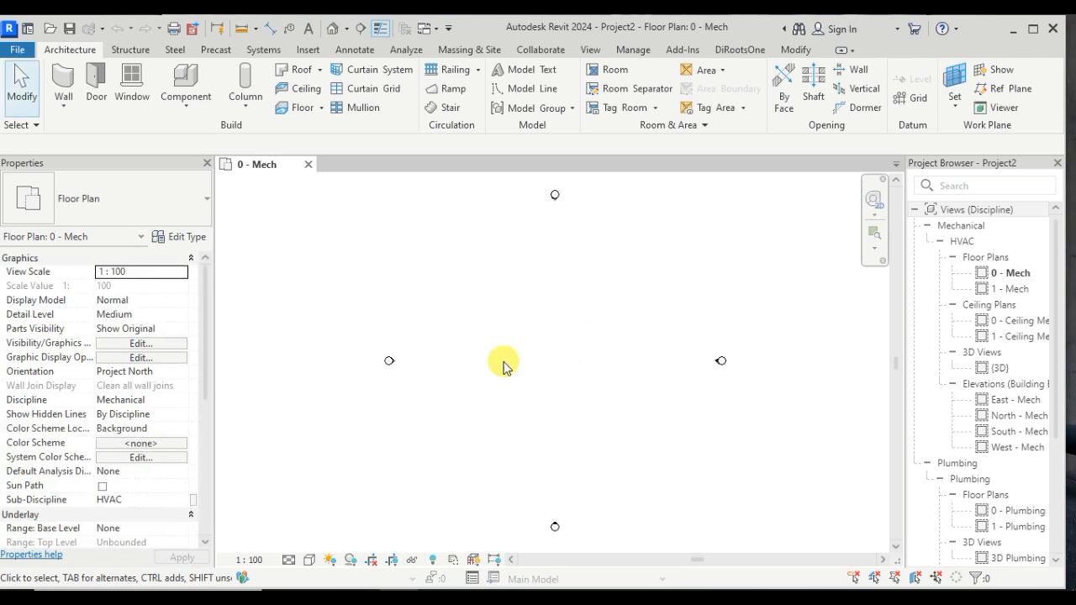
Create a new shared parameter file named test on the Desktop
left_click(643, 44)
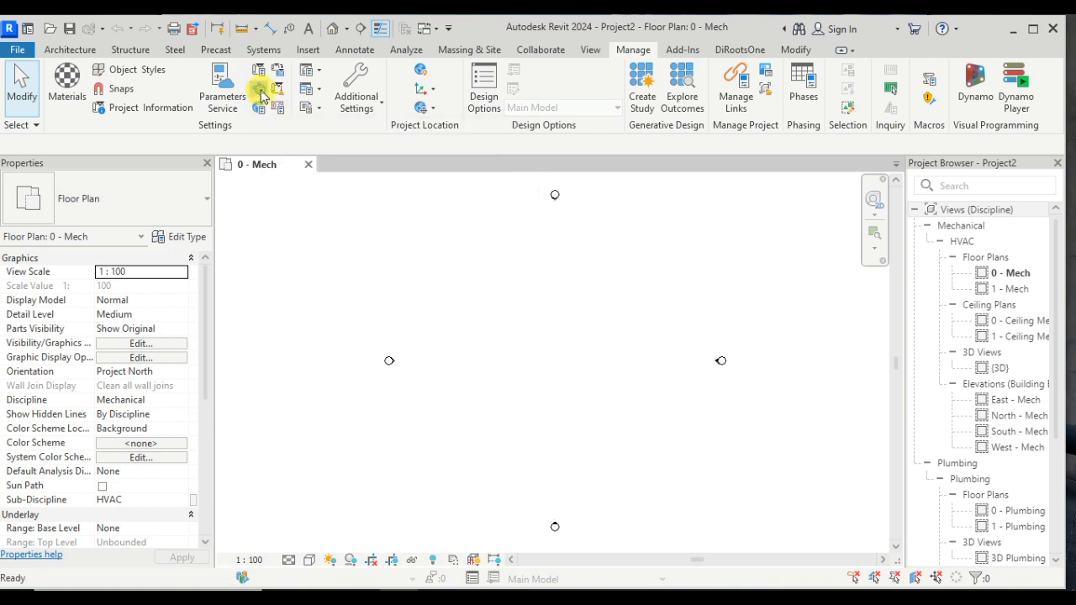
left_click(261, 91)
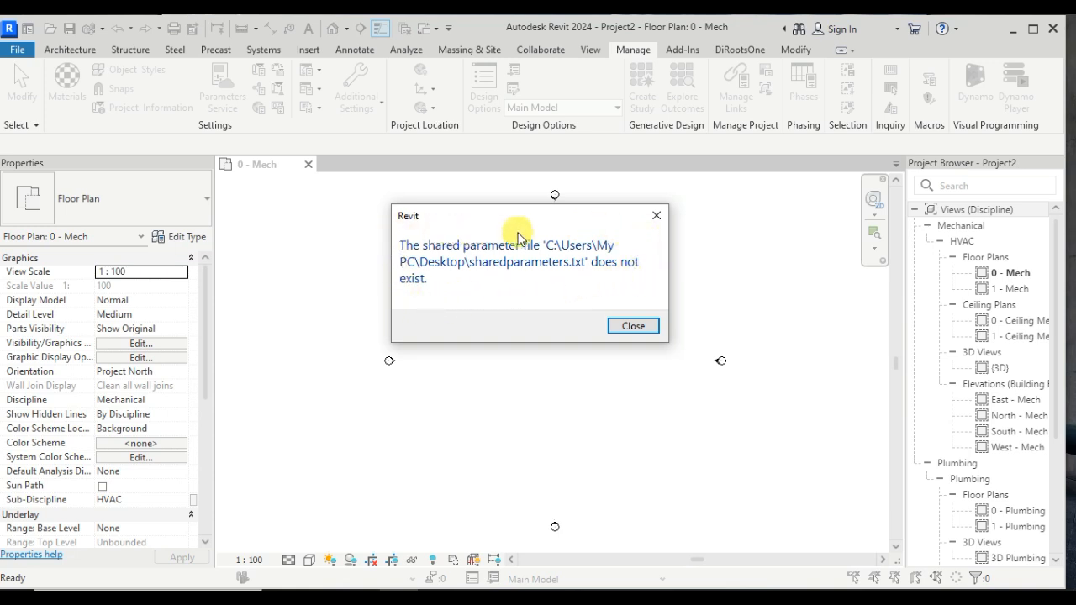
left_click(634, 326)
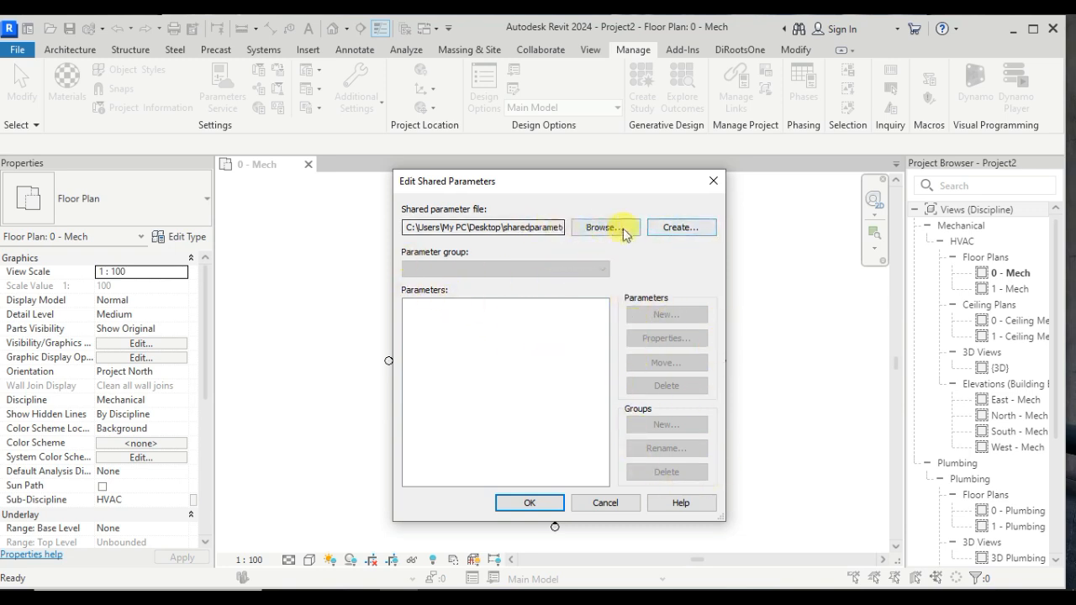
left_click(618, 232)
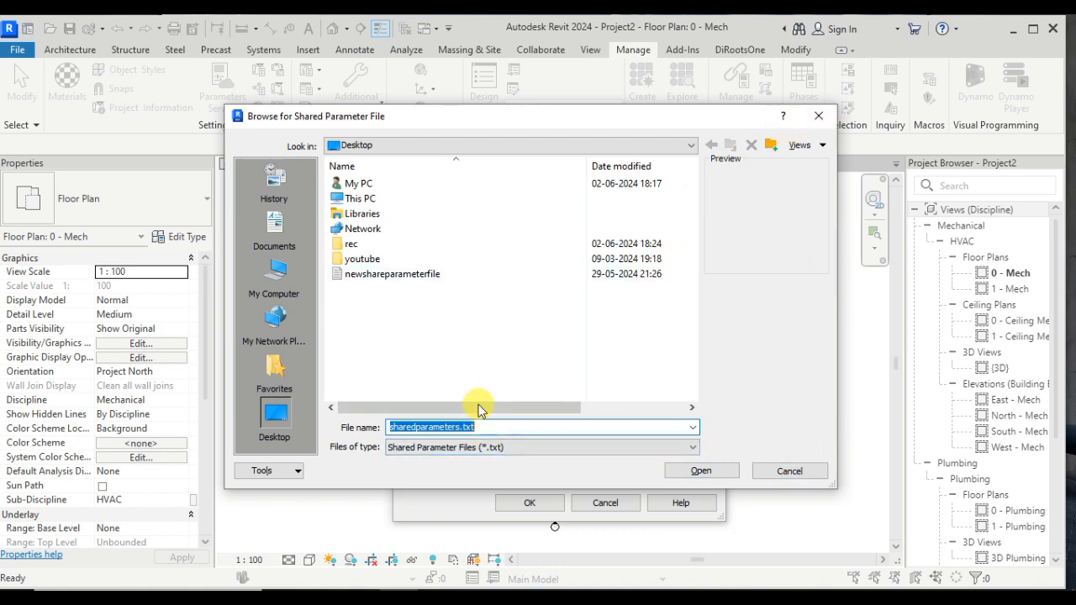
left_click(796, 475)
left_click(679, 228)
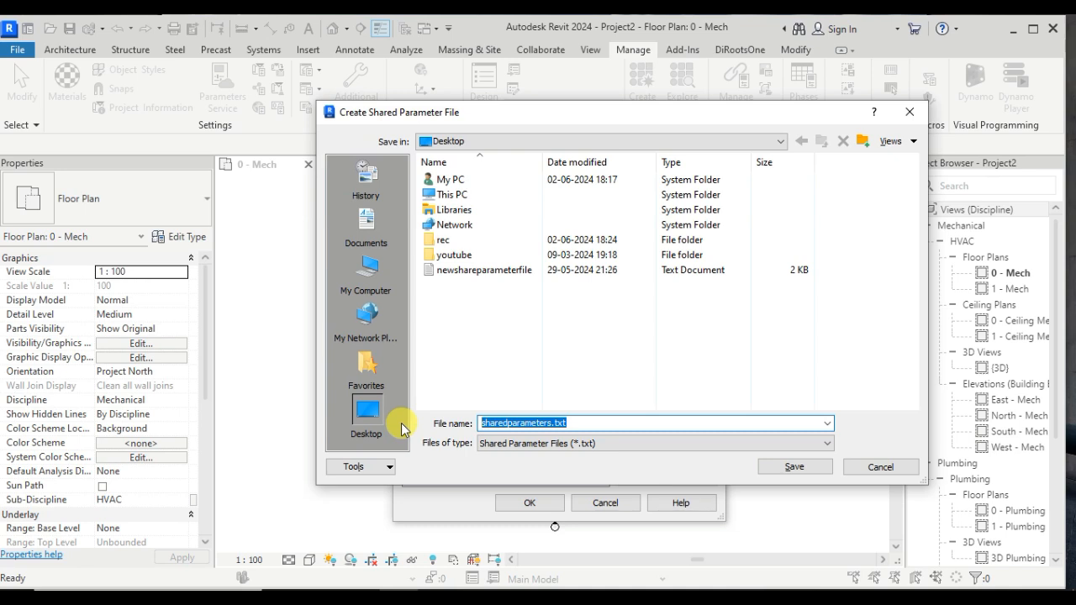
type("test")
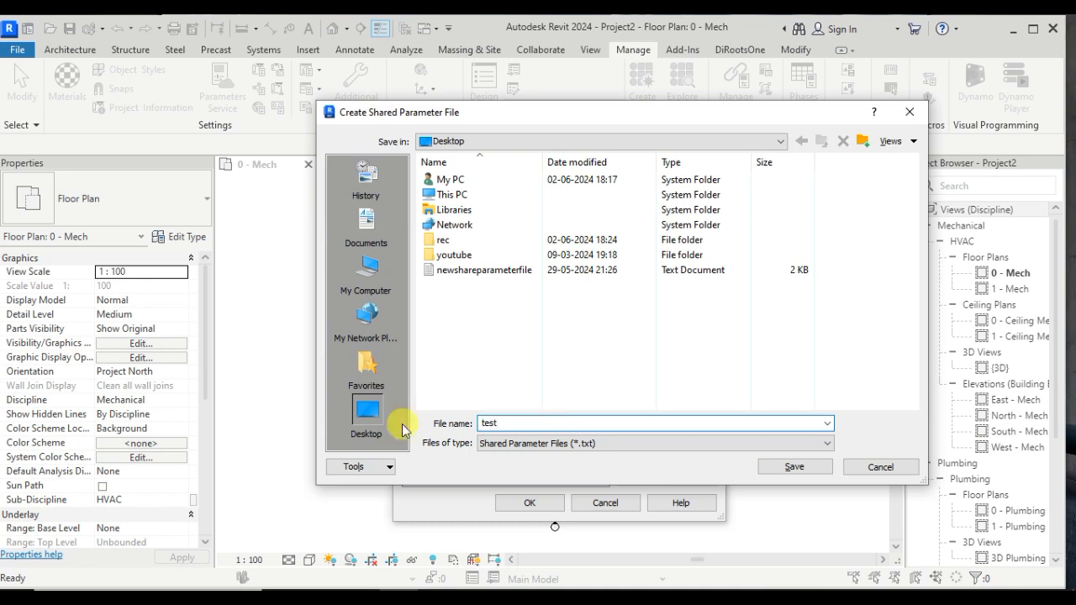
left_click(793, 467)
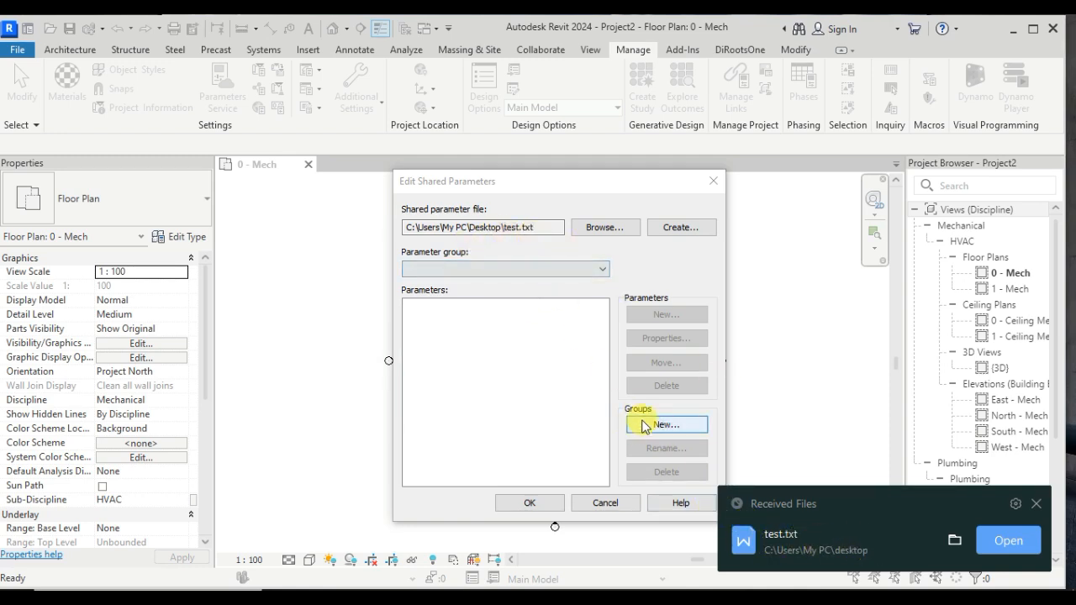
left_click(1036, 503)
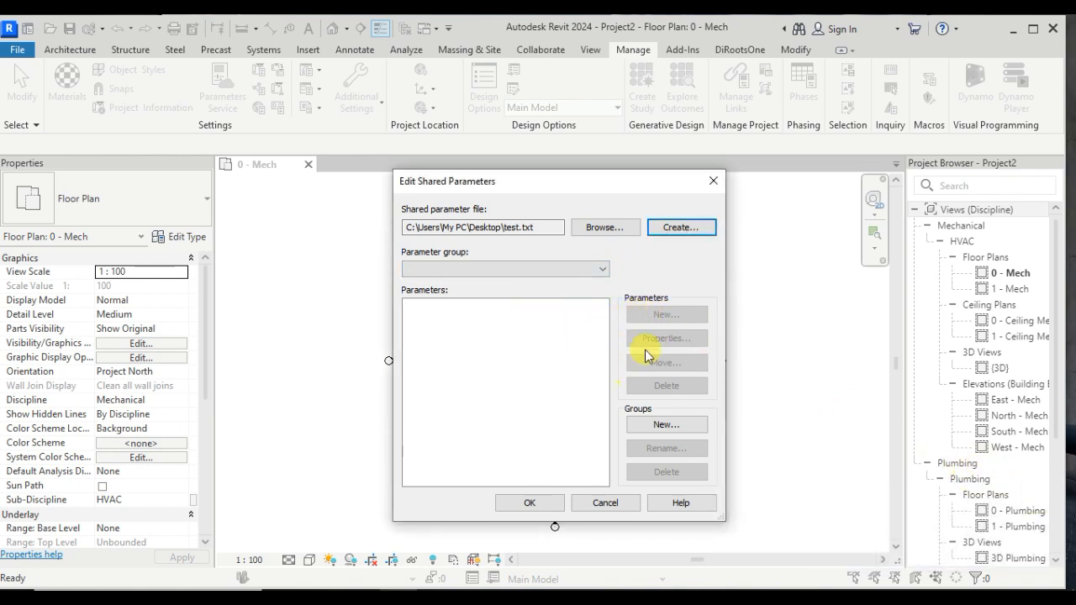
Add three parameter groups named Electrical, Mechanical and Common to the shared parameter file
left_click(663, 424)
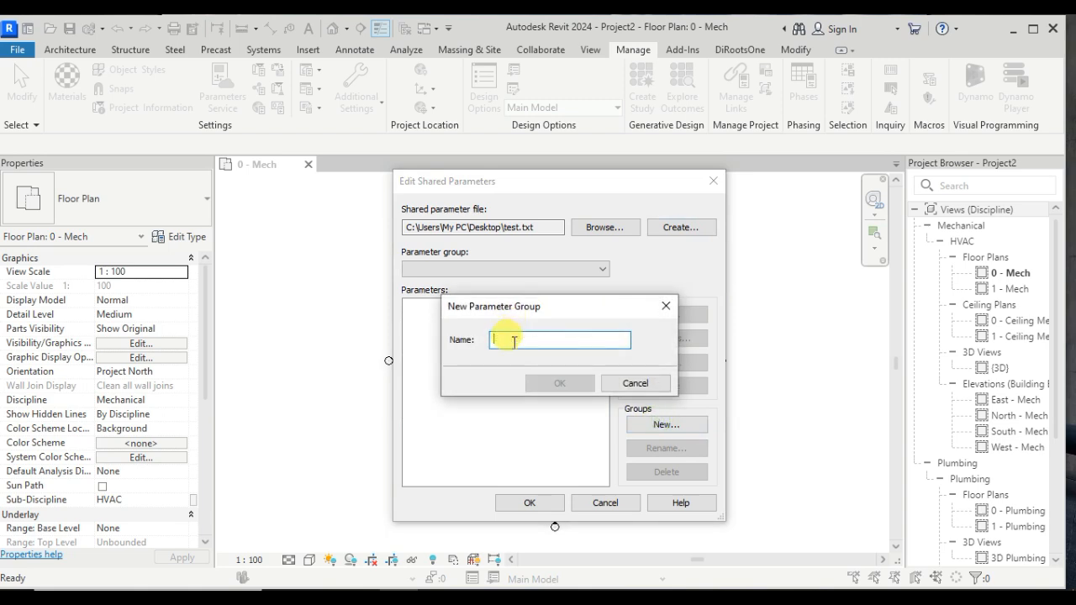
type("Electrical")
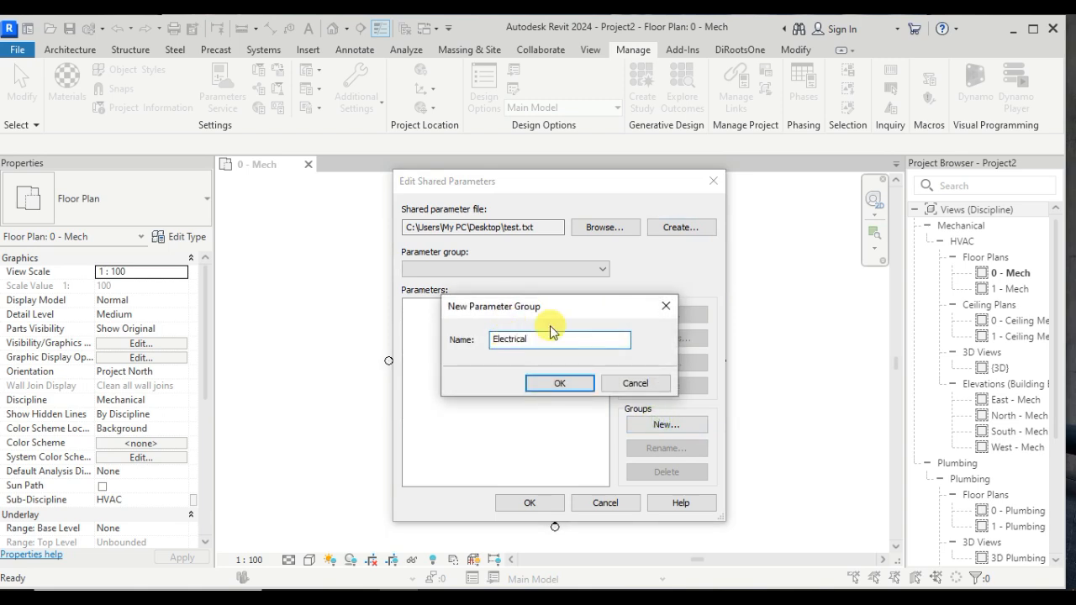
left_click(556, 383)
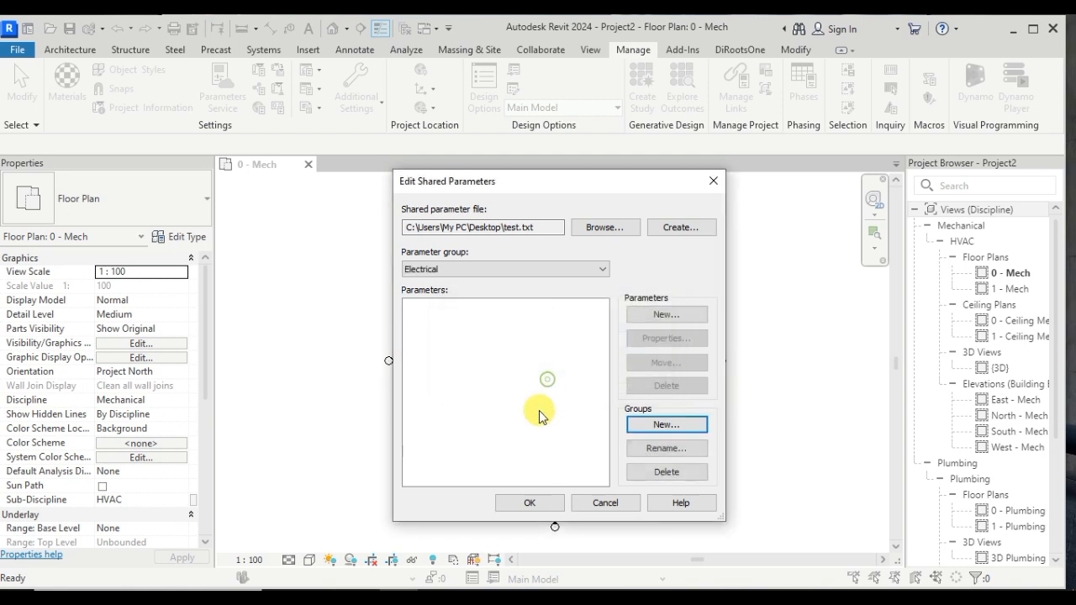
left_click(649, 427)
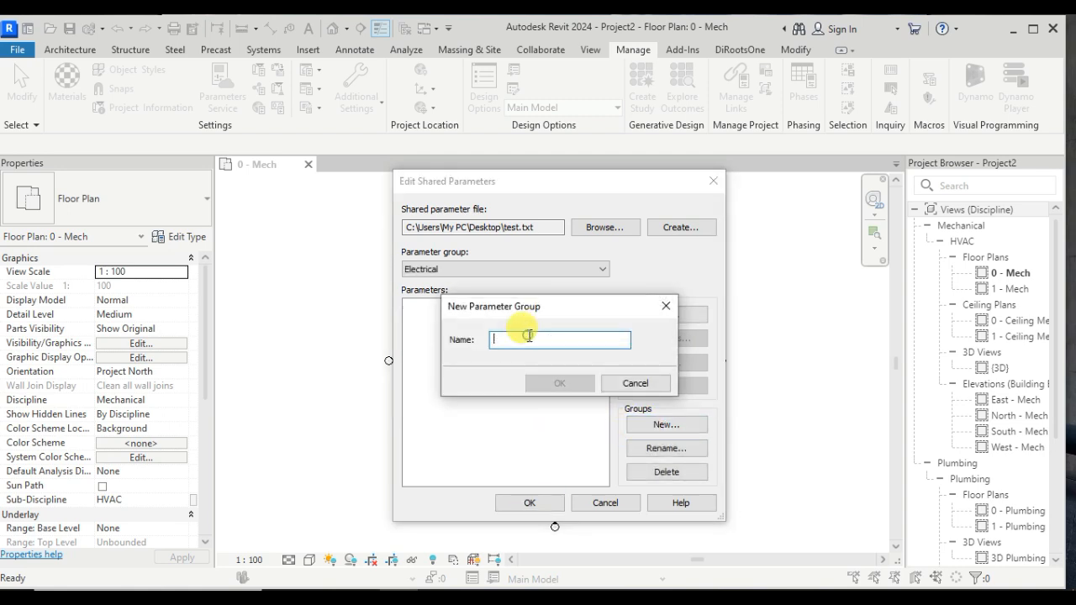
type("Mechanical")
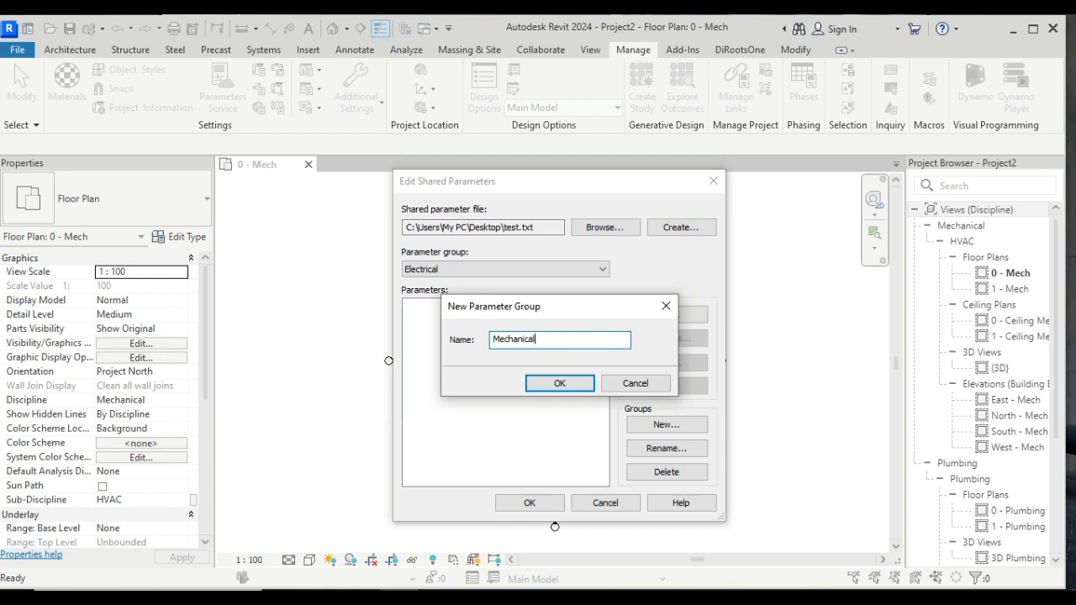
left_click(542, 385)
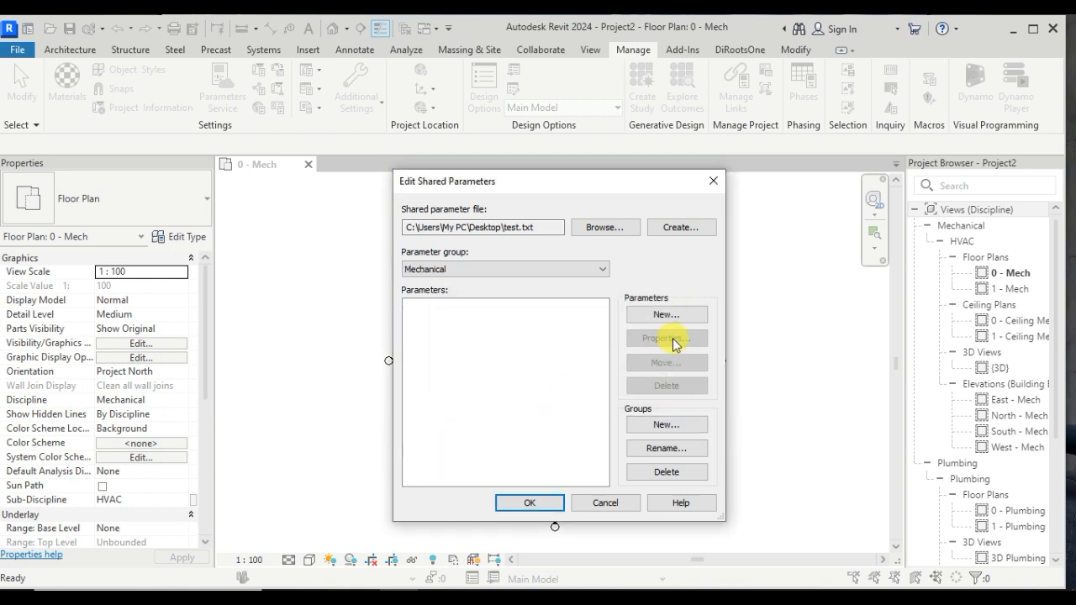
left_click(663, 424)
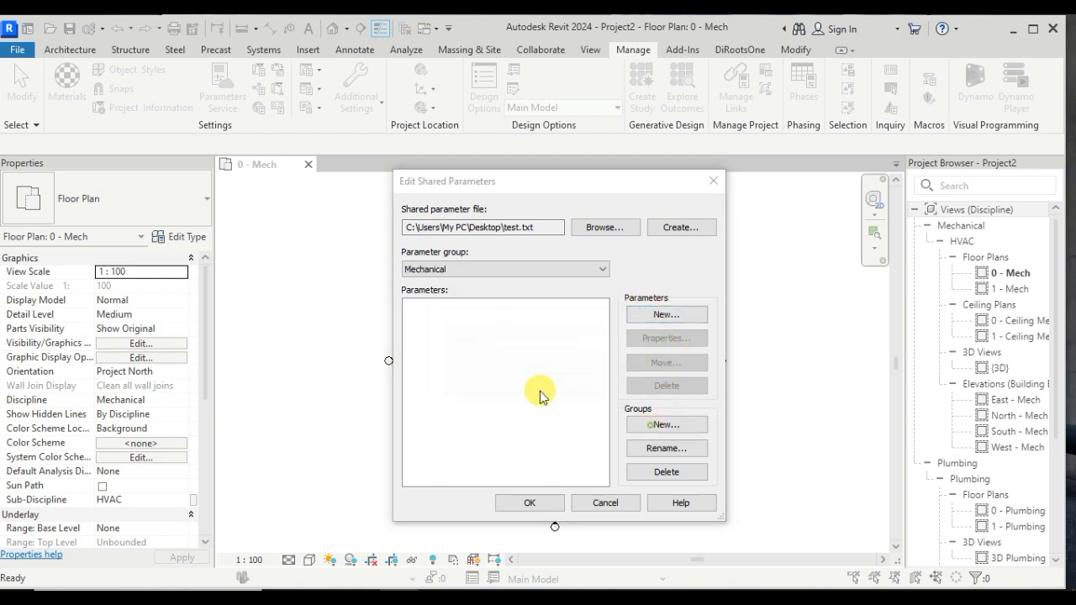
type("Common")
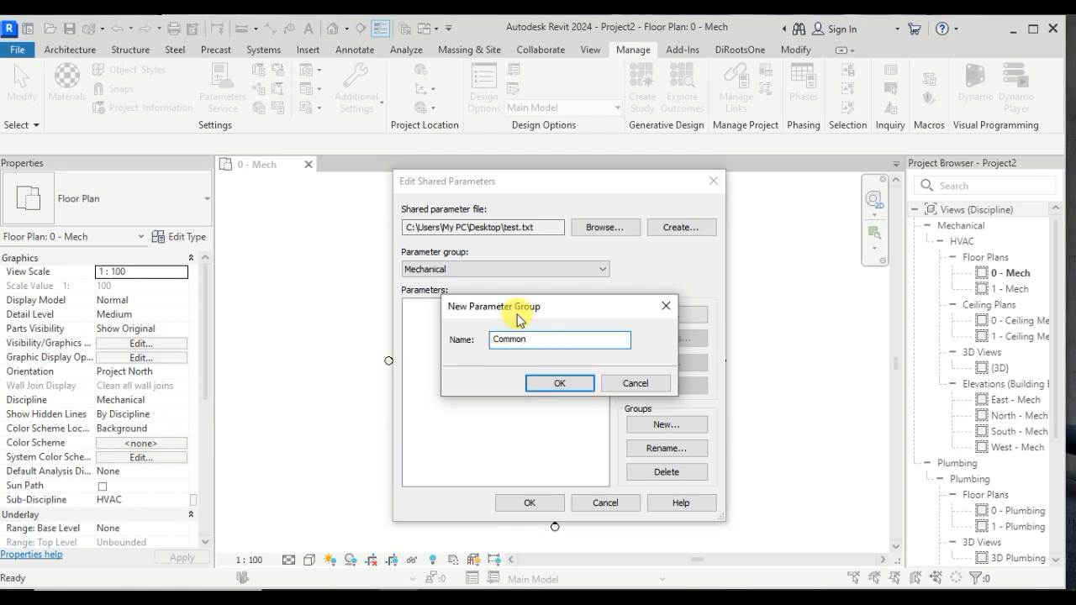
left_click(551, 382)
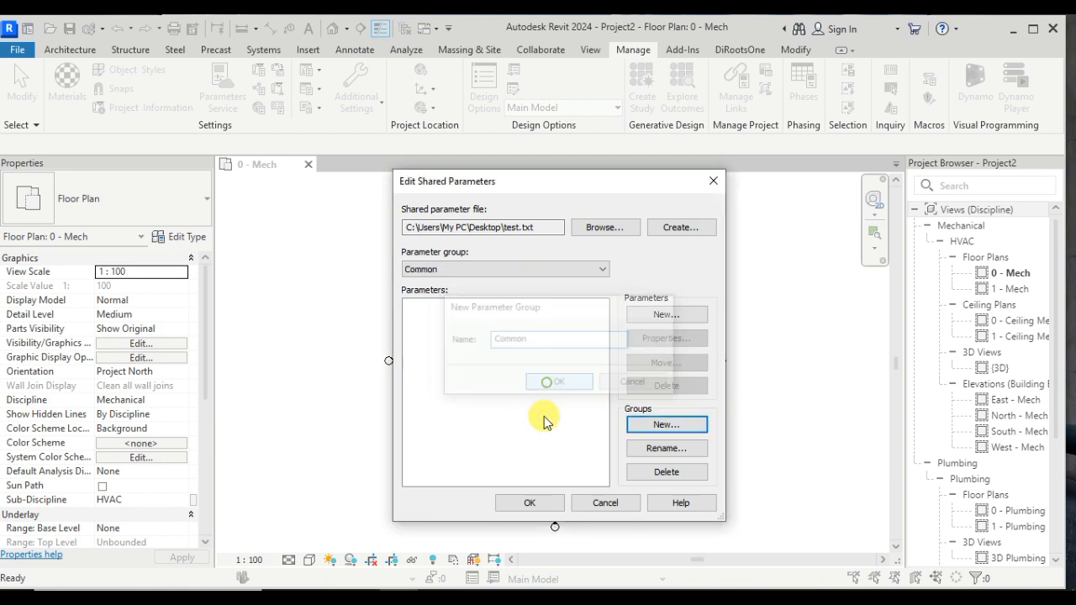
Add a shared parameter named Conduit Length to the Electrical group, with discipline Common and data type Length
left_click(470, 269)
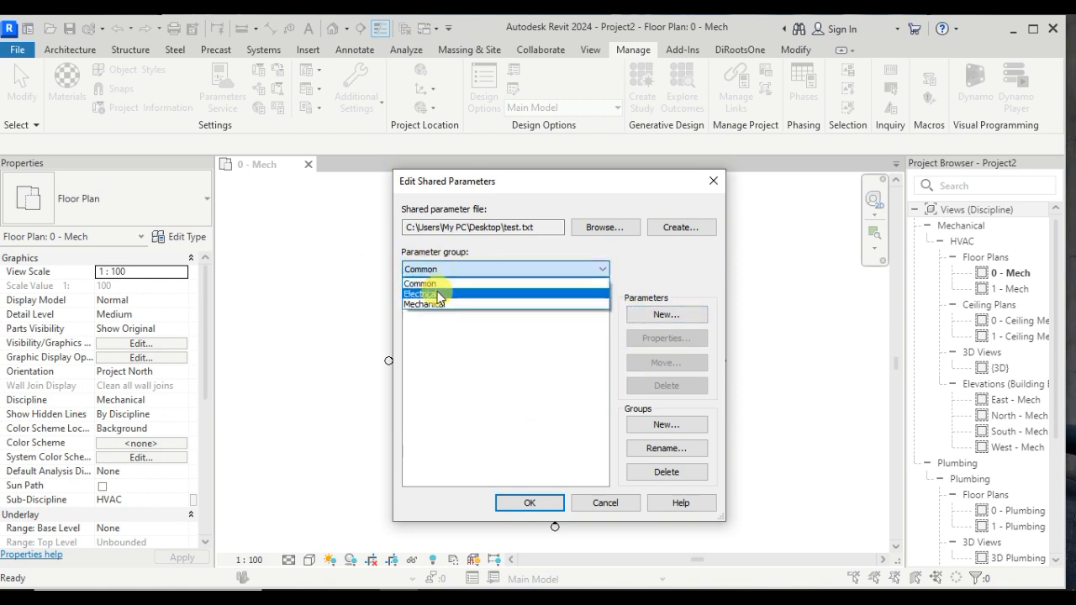
left_click(437, 293)
left_click(665, 316)
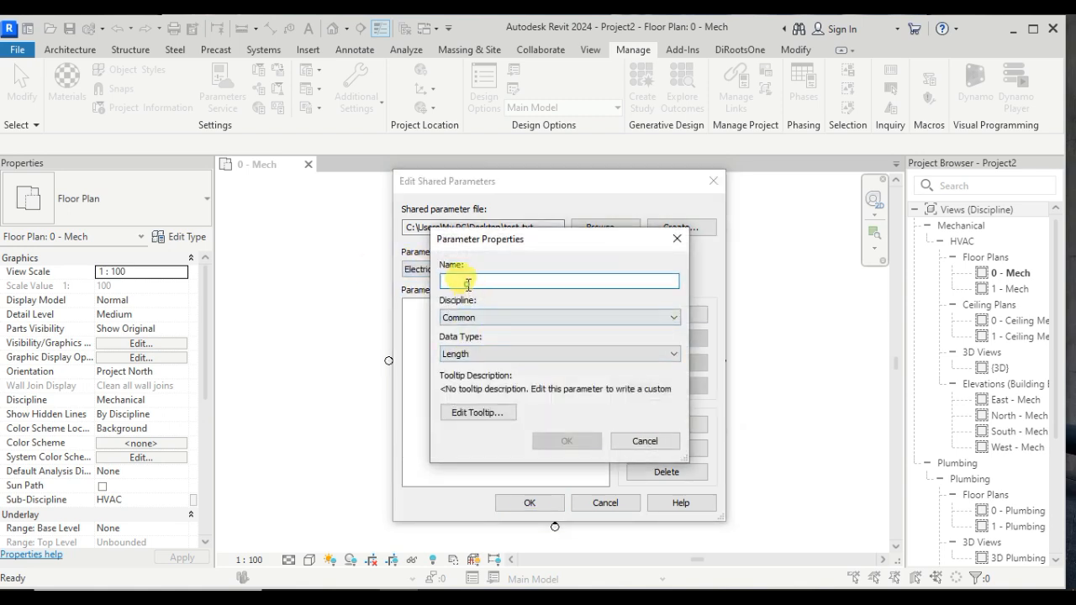
type("Conduit Length")
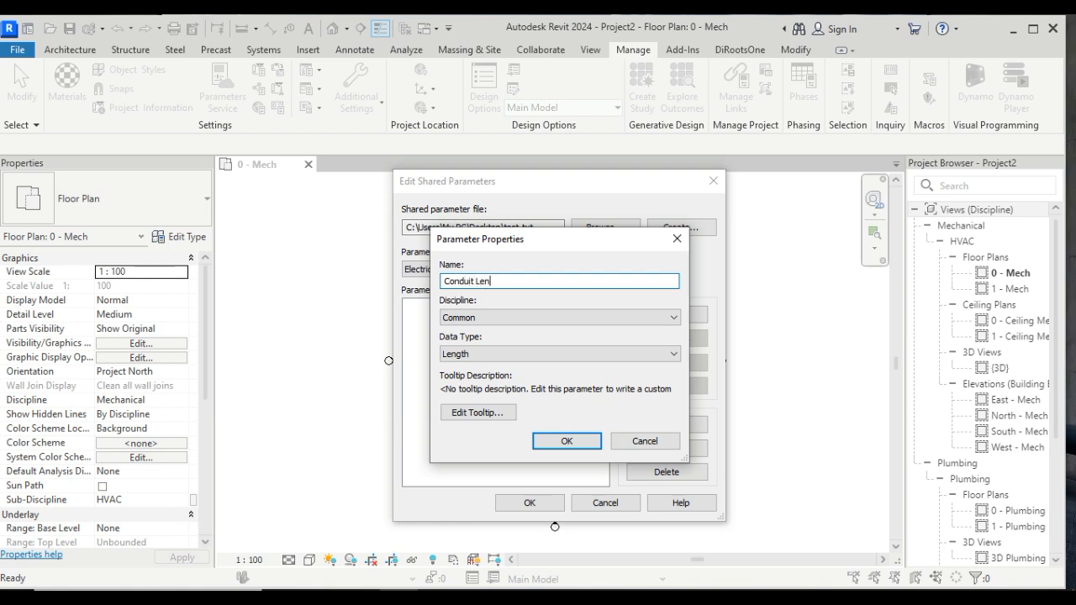
left_click(555, 441)
Add a Length parameter named Duct Size to the Mechanical group and review its properties
left_click(563, 270)
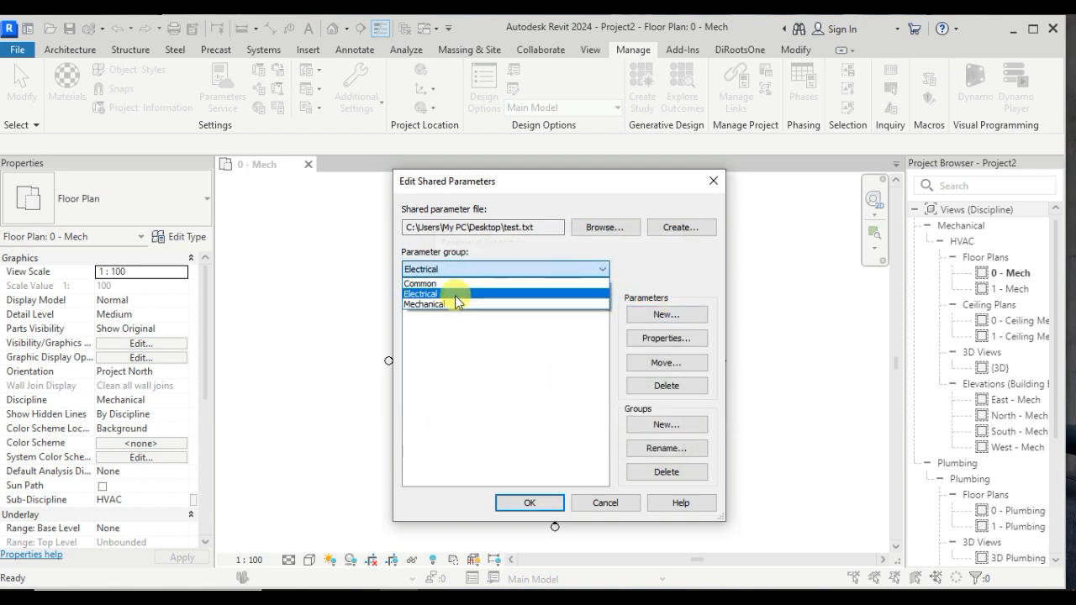
left_click(456, 294)
left_click(473, 268)
left_click(453, 305)
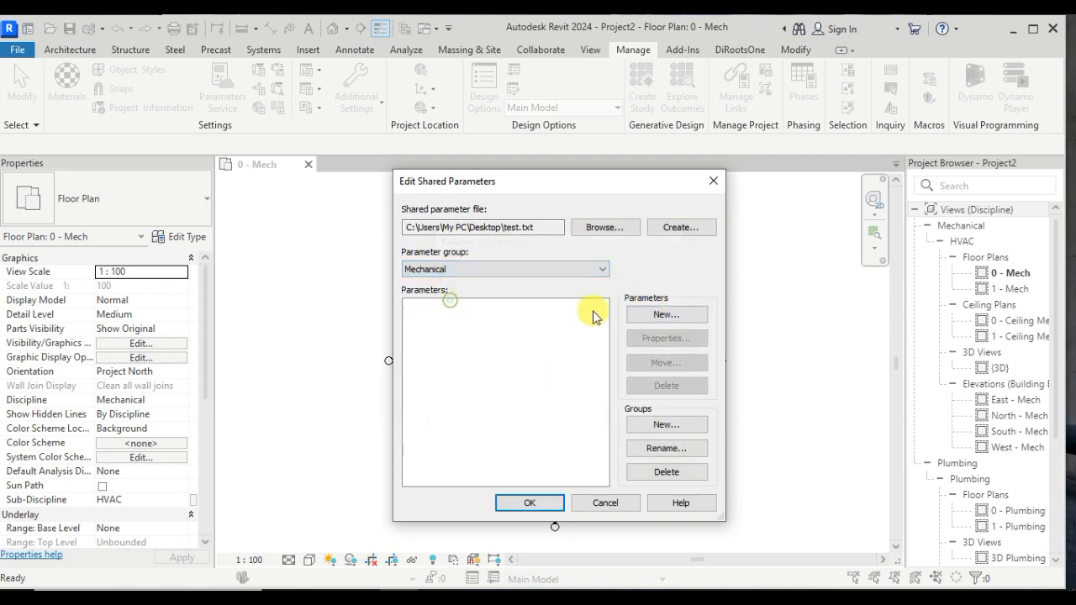
left_click(644, 314)
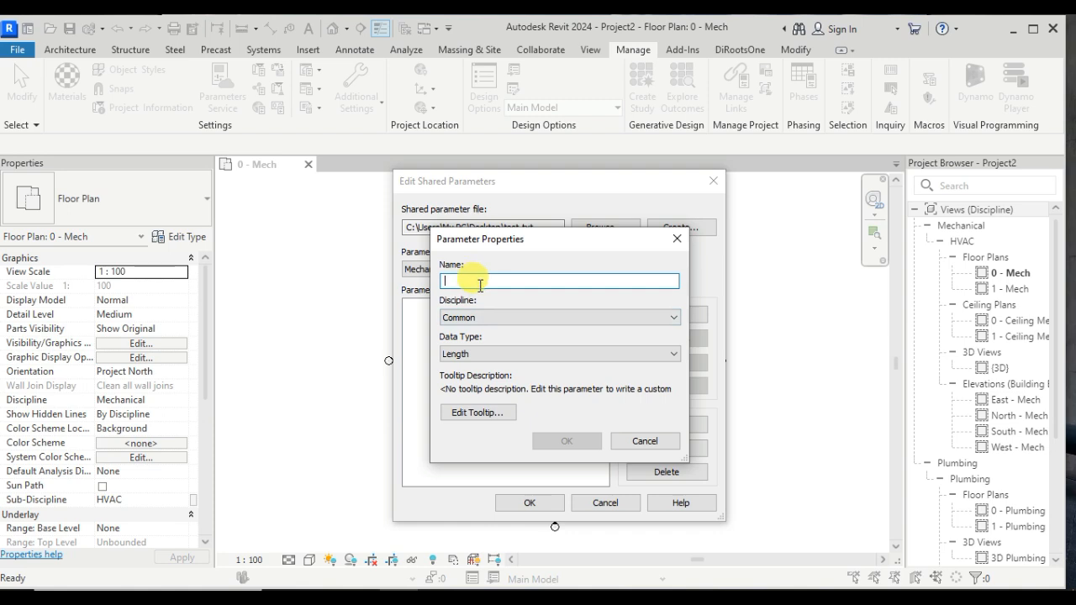
type("Duct Size")
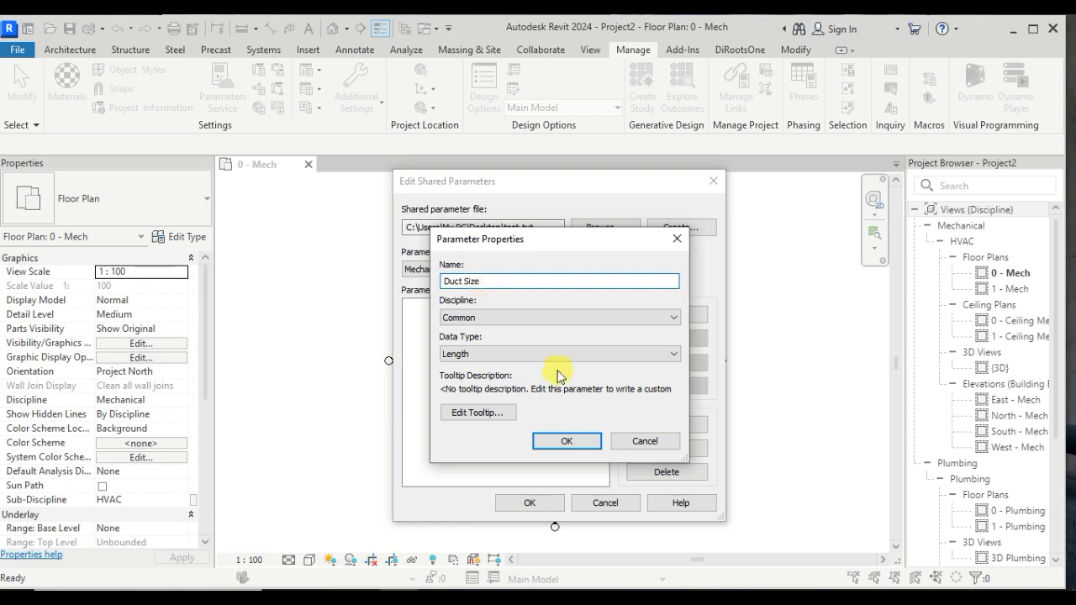
left_click(565, 441)
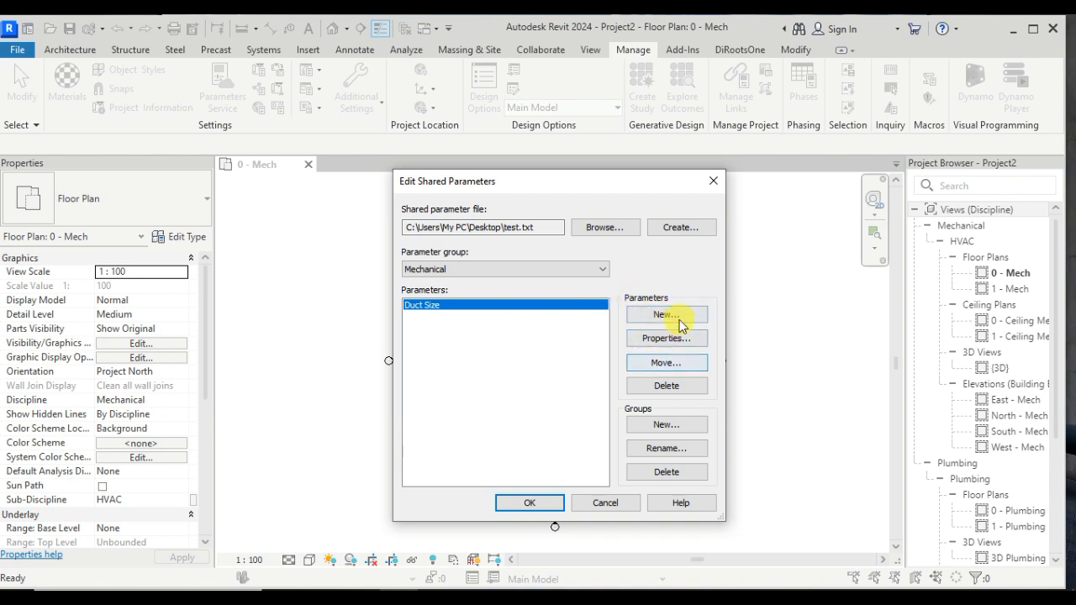
left_click(665, 340)
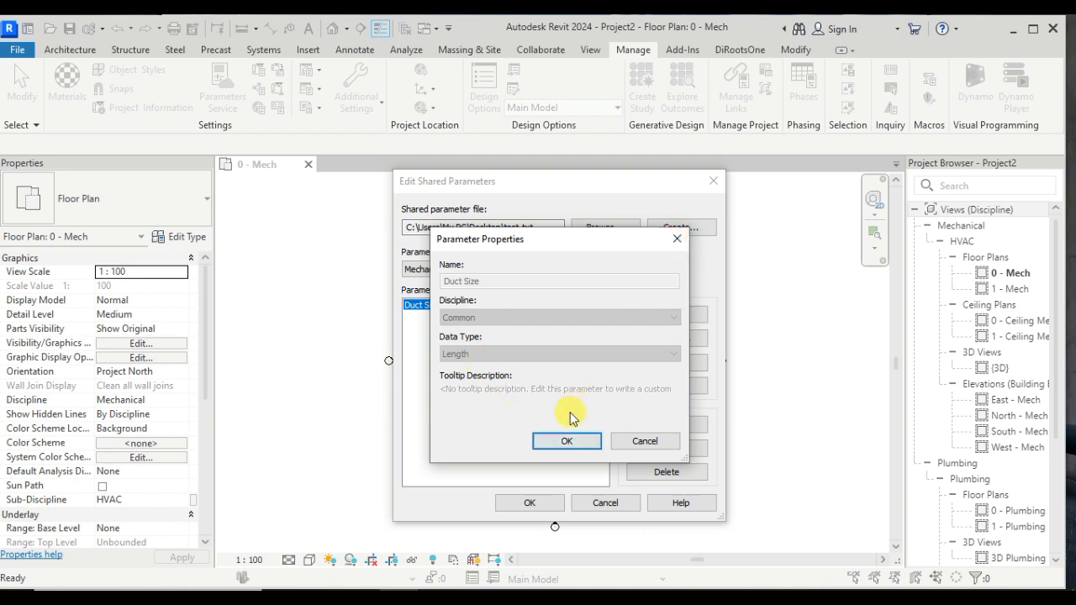
left_click(565, 441)
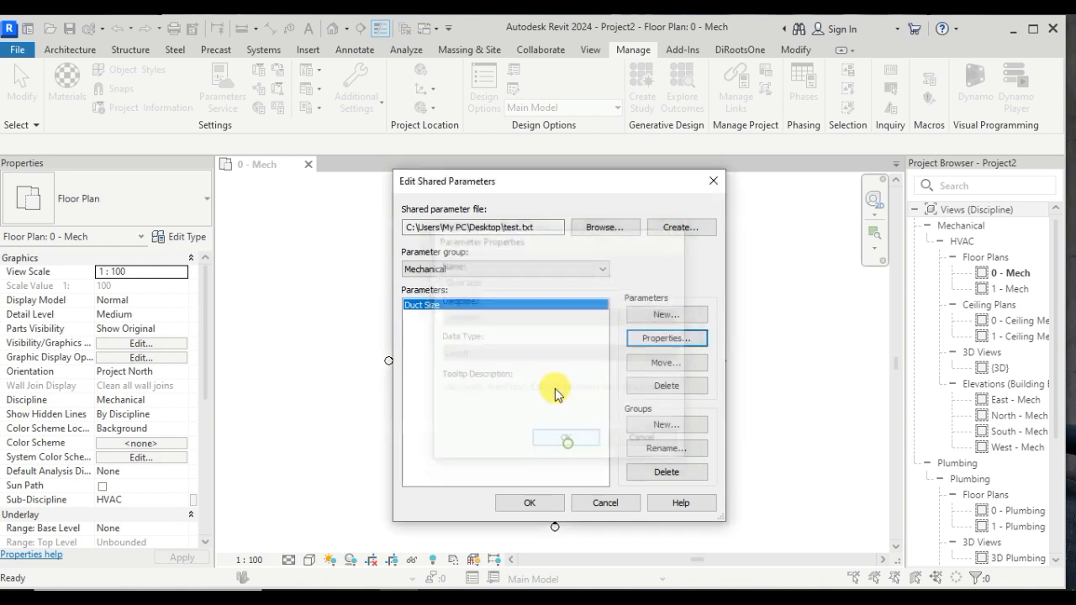
Add a second parameter named Equipment No to the Mechanical group, with data type Text
left_click(654, 316)
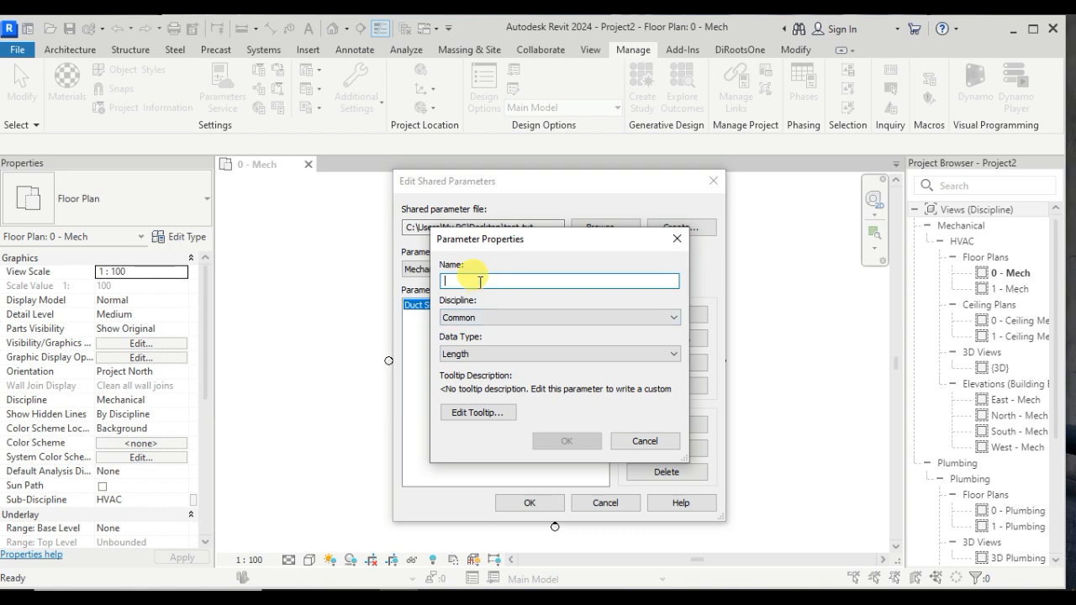
type("Equipment No")
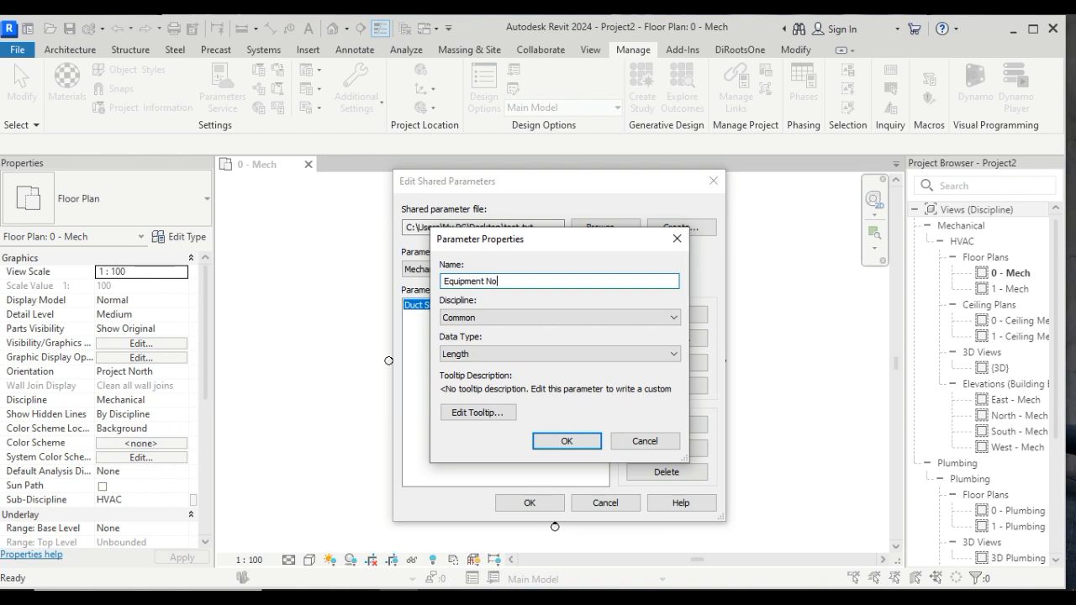
left_click(496, 353)
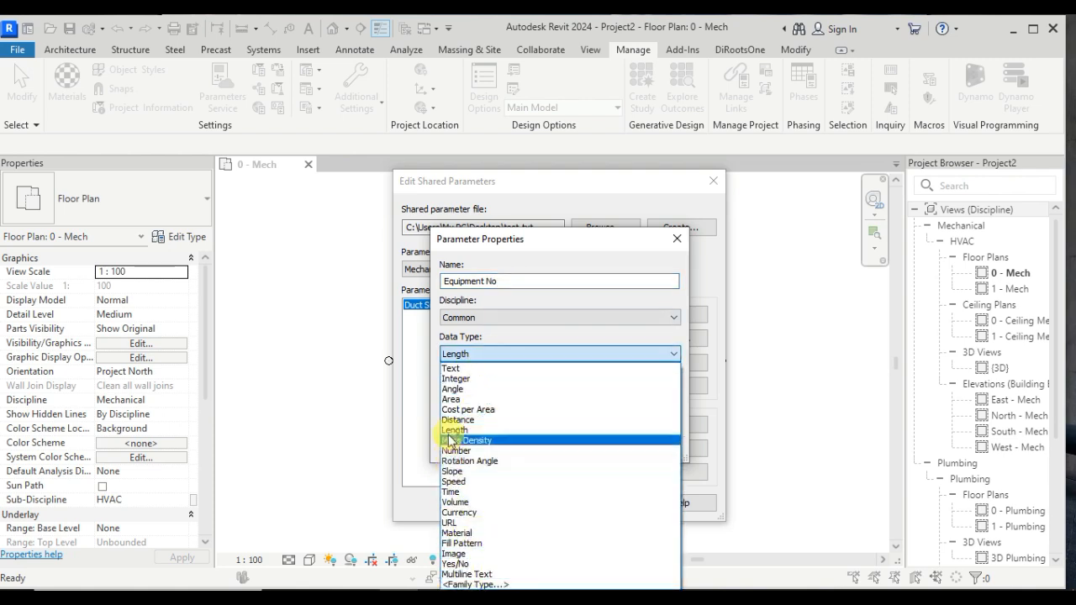
left_click(450, 370)
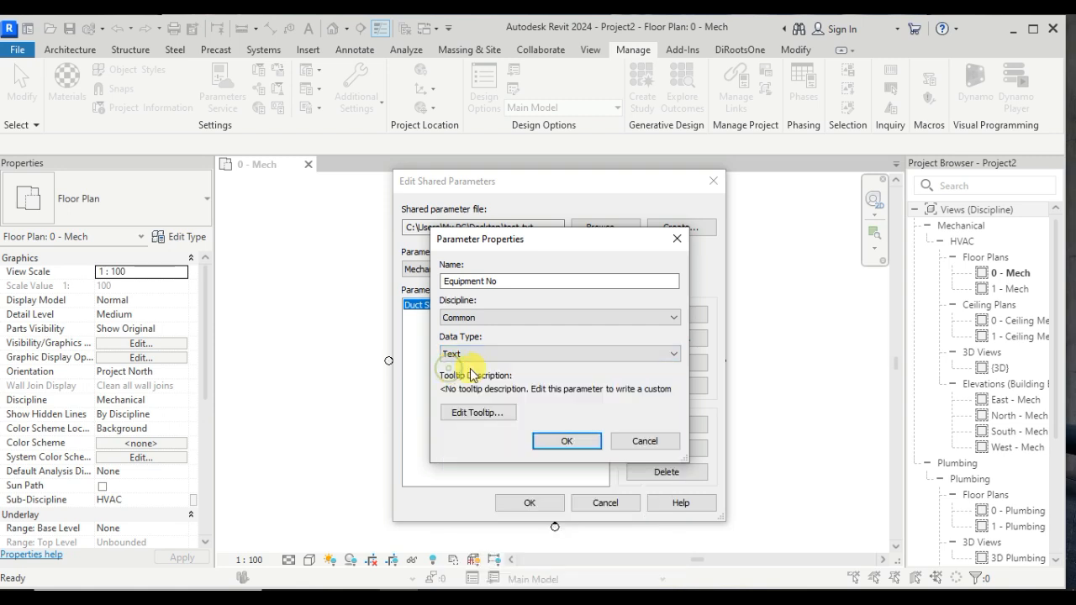
left_click(569, 439)
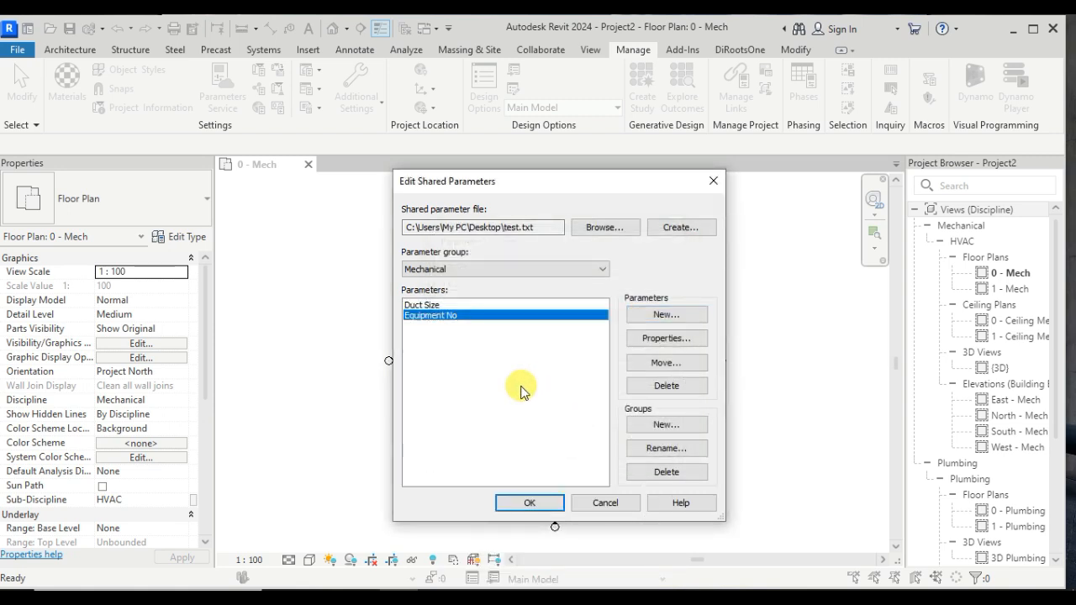
Add a shared parameter named Building No to the Common group, with data type Text
left_click(594, 267)
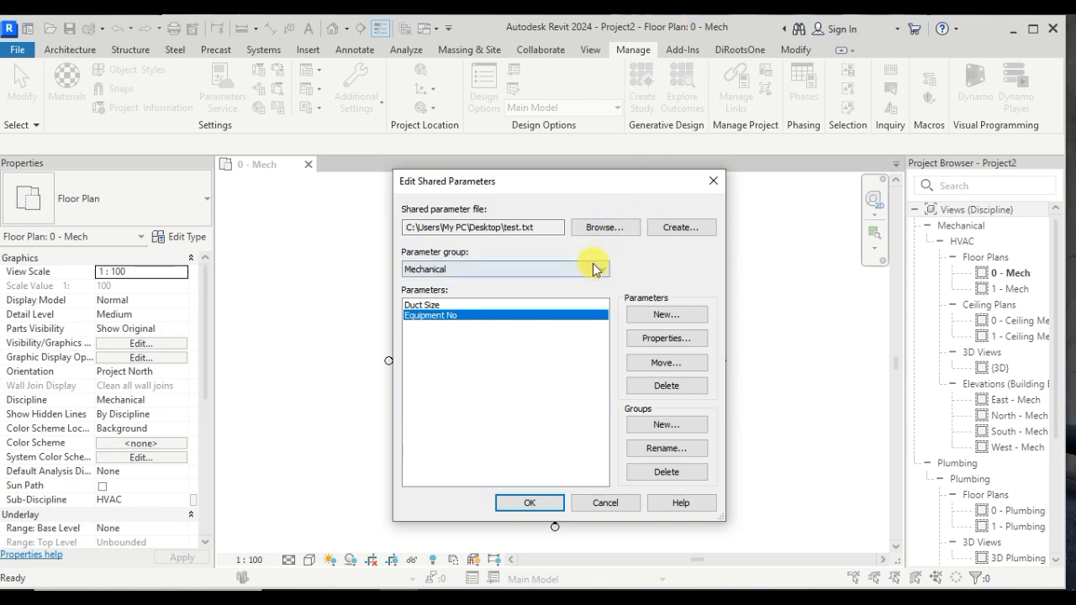
left_click(483, 281)
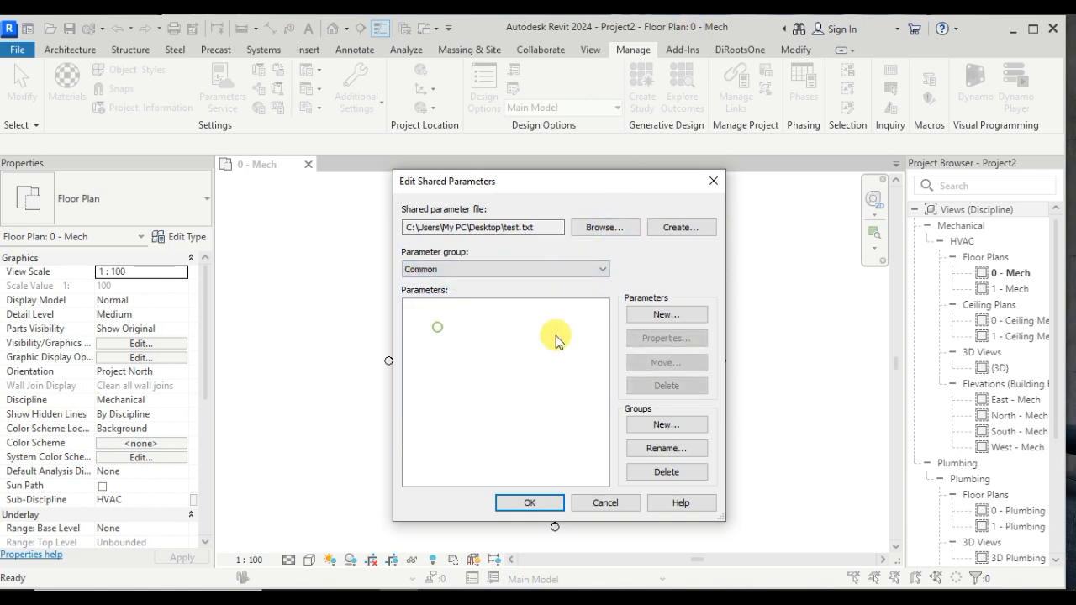
left_click(663, 315)
type("Building No")
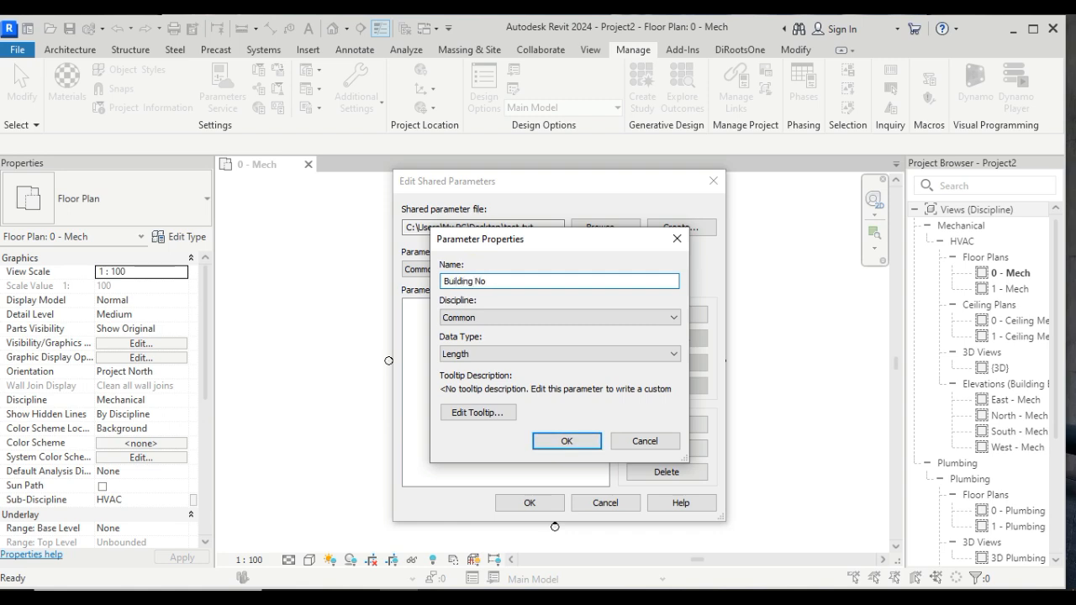
left_click(458, 353)
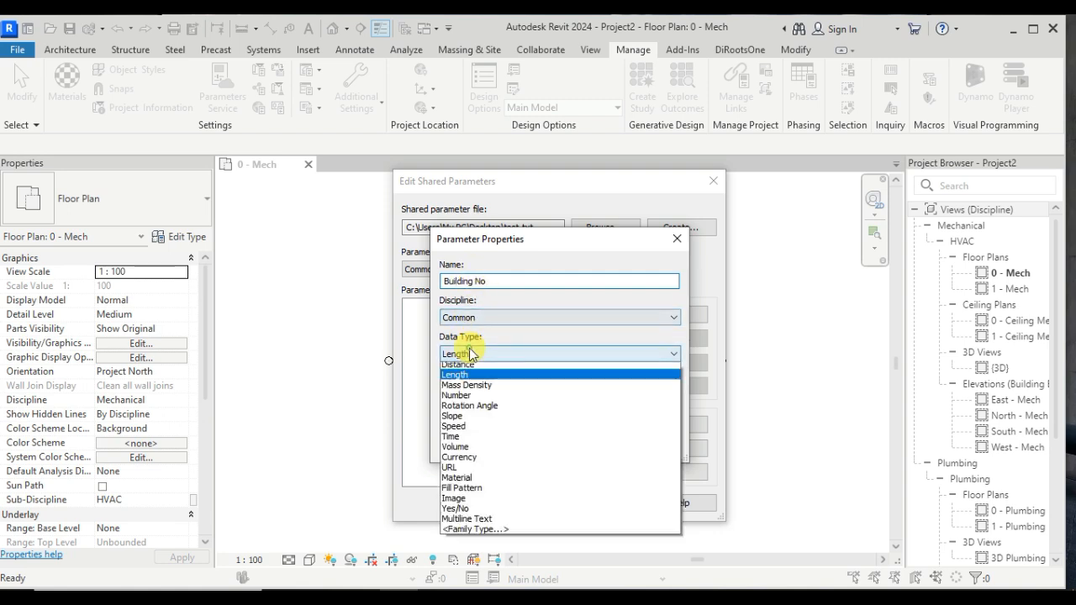
left_click(475, 369)
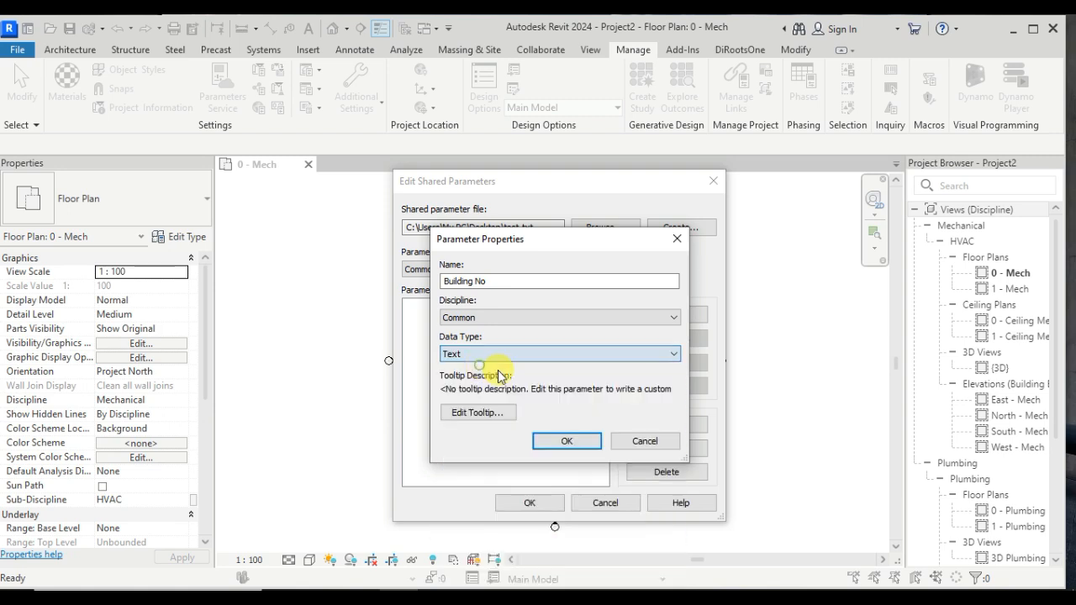
left_click(563, 439)
left_click(489, 405)
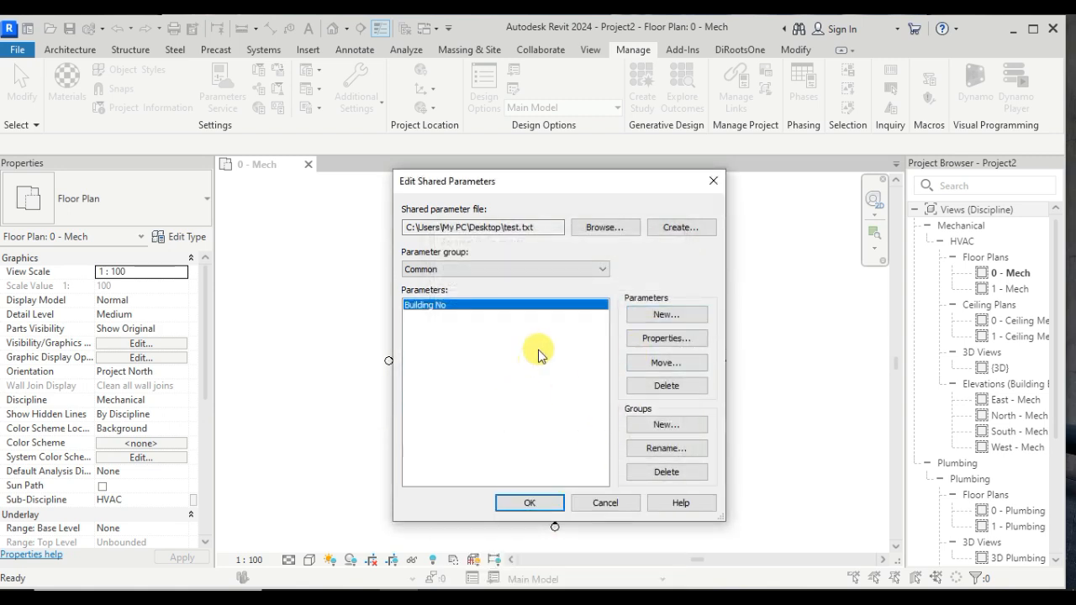
Move the Building No parameter from the Common group to the Electrical group
left_click(569, 269)
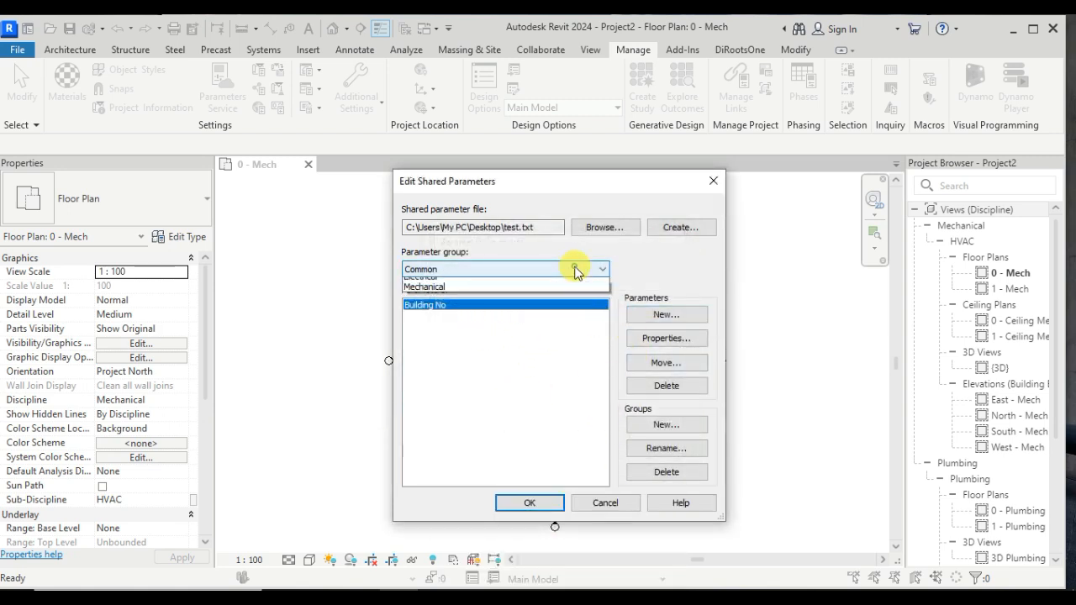
left_click(485, 281)
left_click(444, 306)
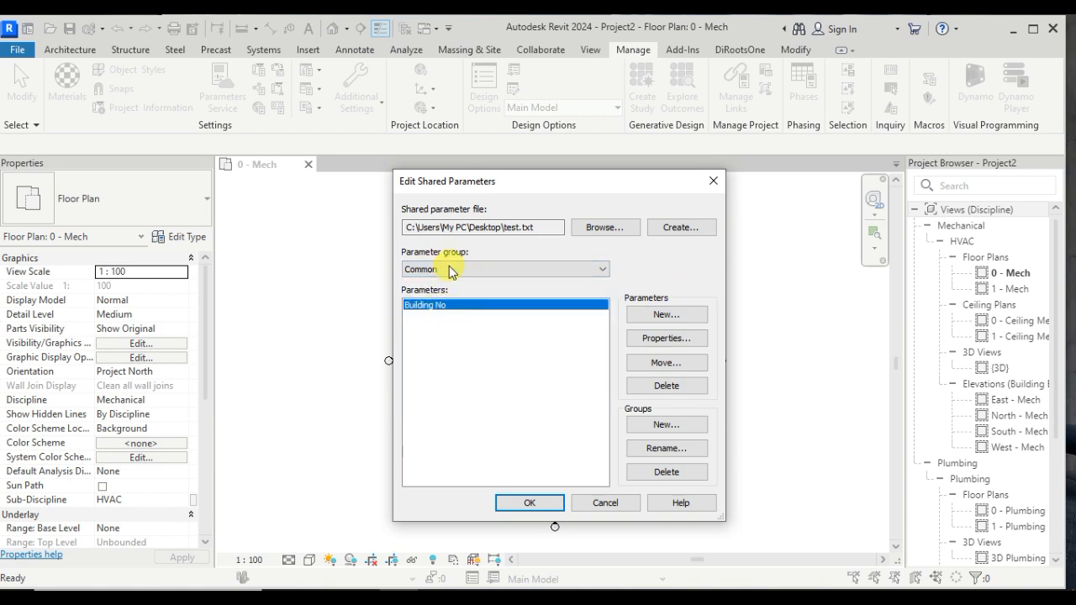
left_click(665, 362)
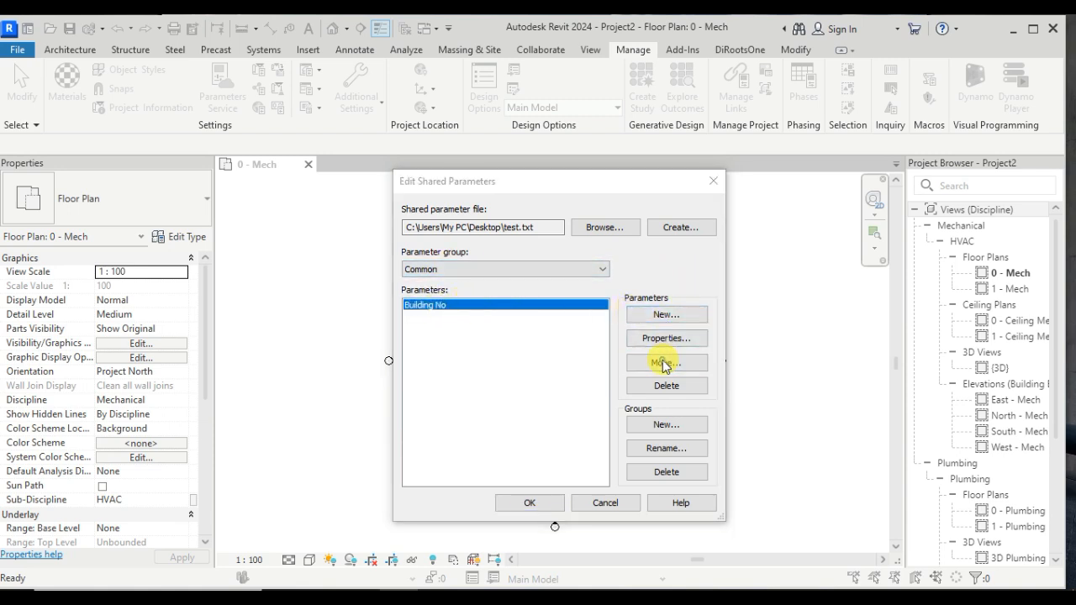
left_click(518, 362)
left_click(496, 379)
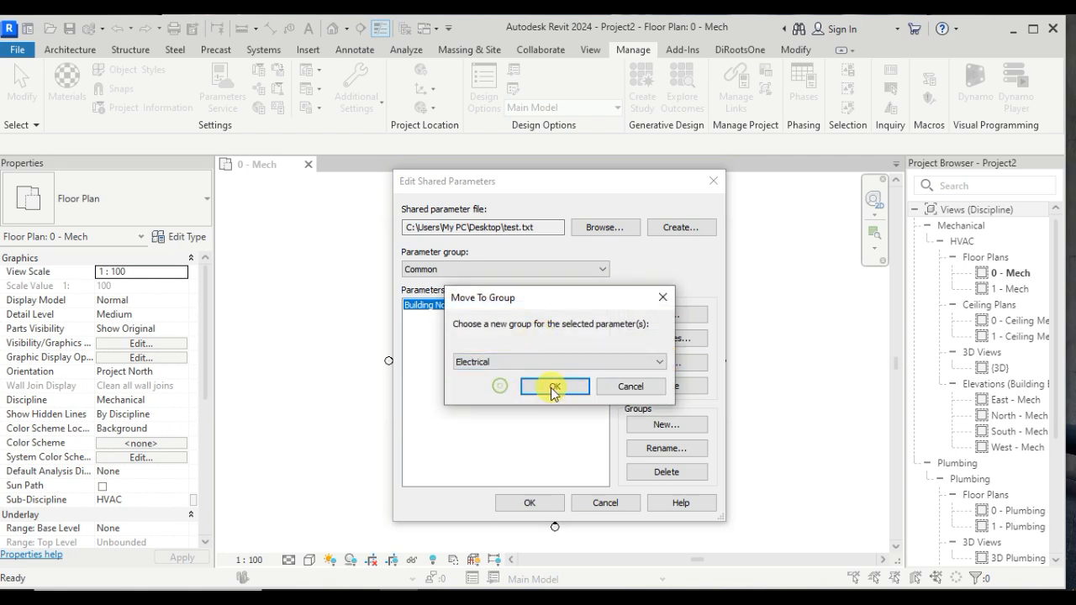
left_click(552, 386)
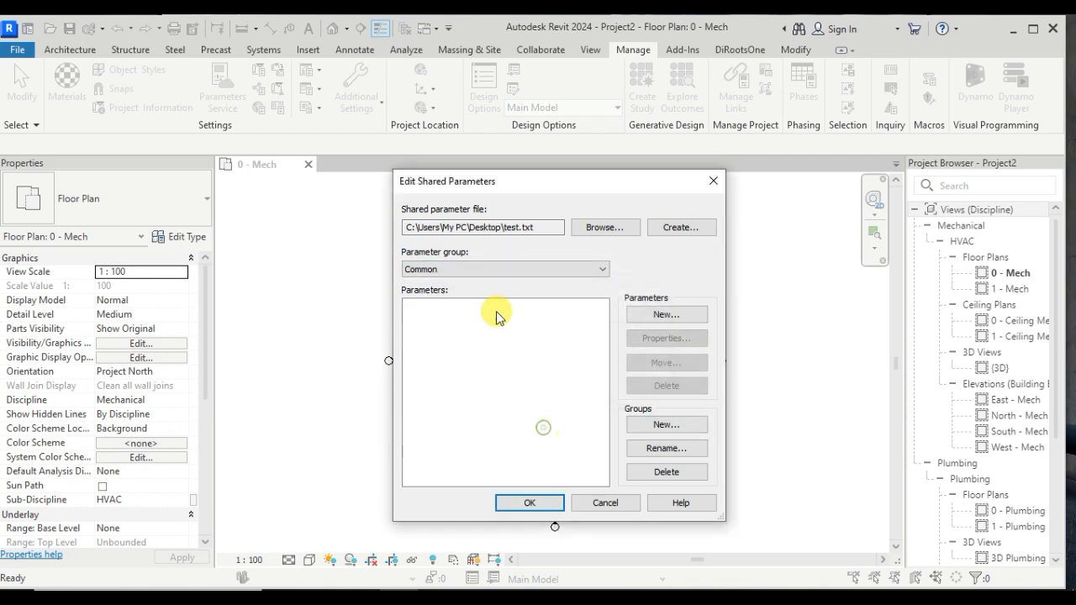
Move the Building No parameter from the Electrical group back to Common and accept the shared parameter edits
left_click(494, 268)
left_click(457, 294)
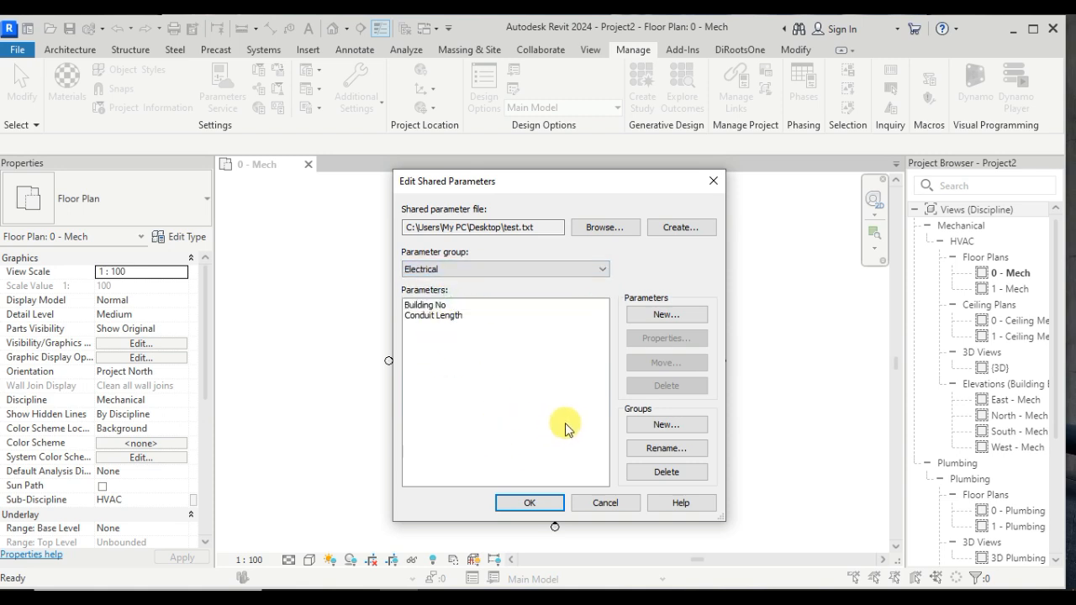
left_click(425, 306)
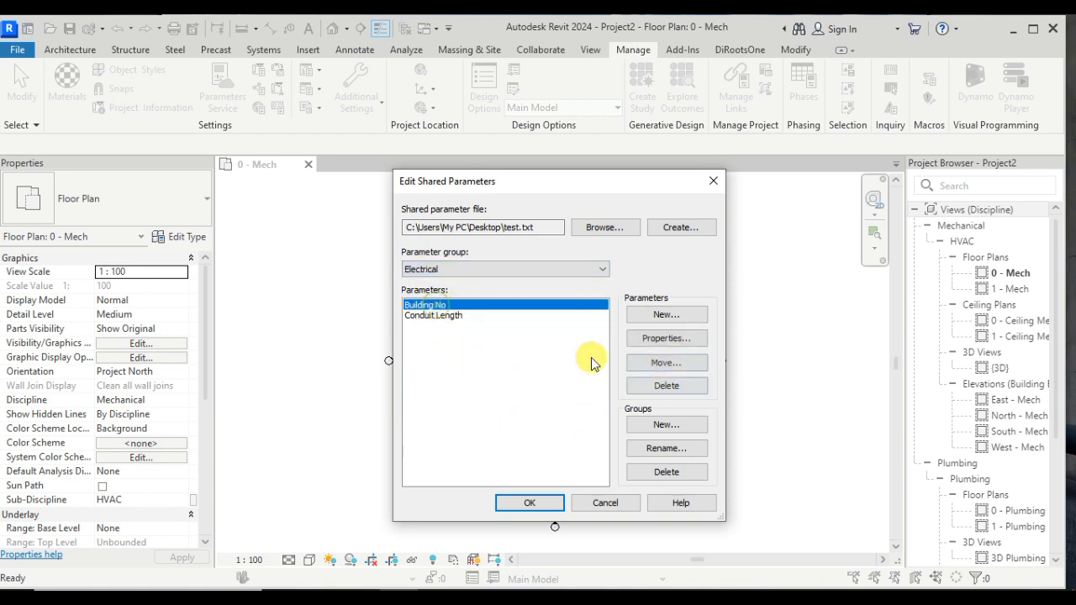
left_click(666, 362)
left_click(522, 363)
left_click(542, 388)
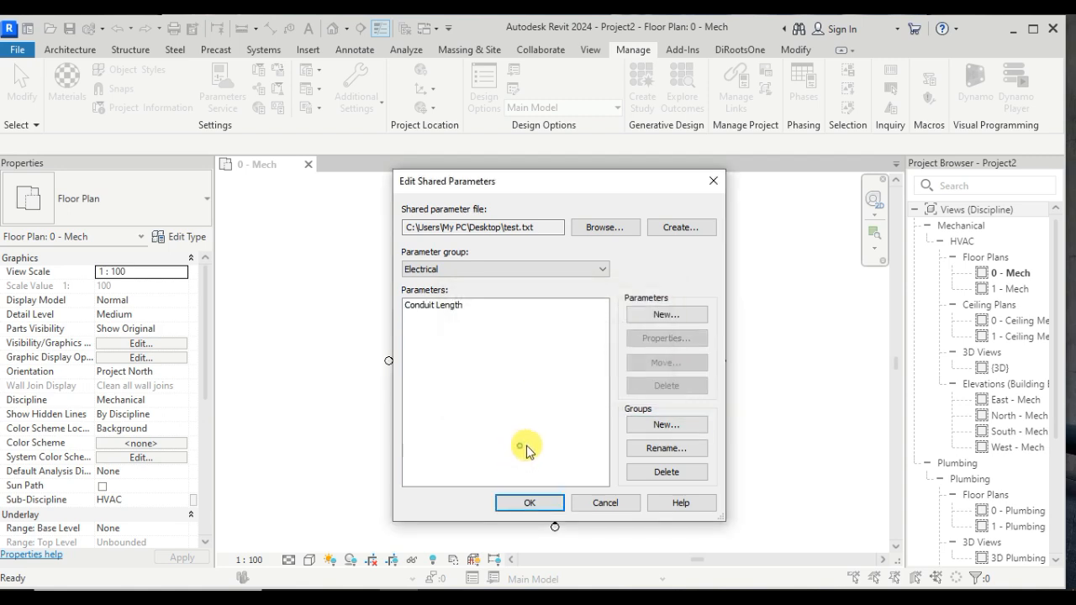
left_click(517, 505)
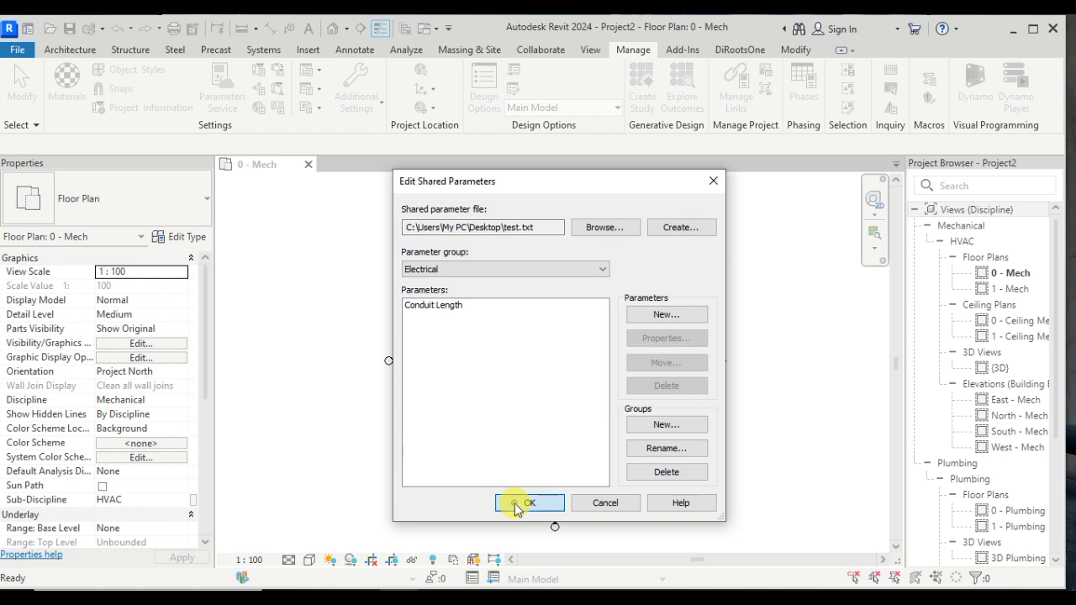
Look through the view properties of the 0 - Mech floor plan
scroll(408, 325, "down", 1)
scroll(154, 328, "down", 7)
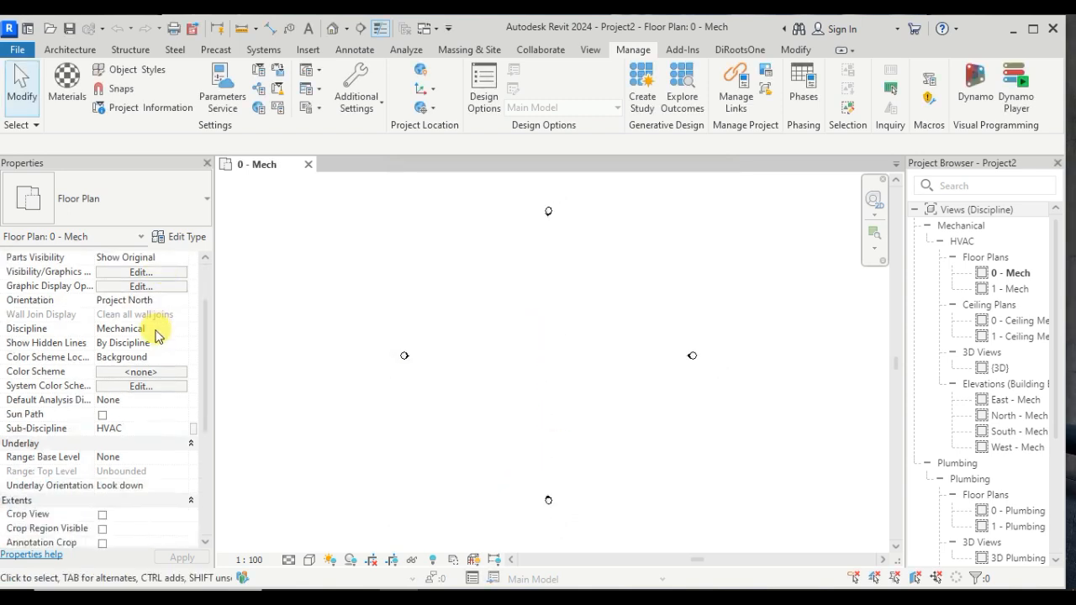
scroll(99, 477, "up", 8)
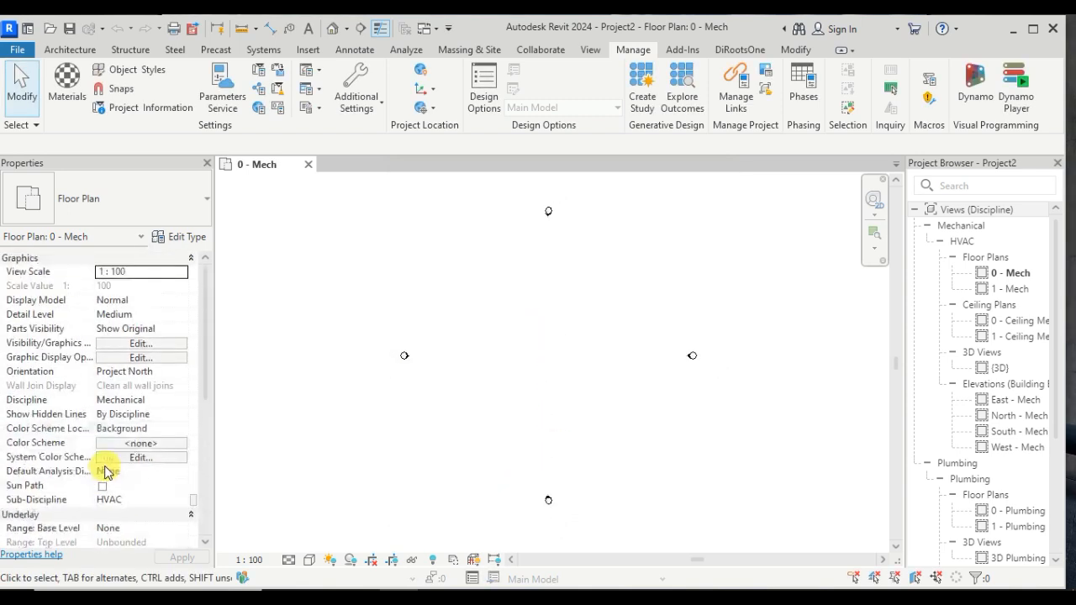
scroll(118, 348, "down", 7)
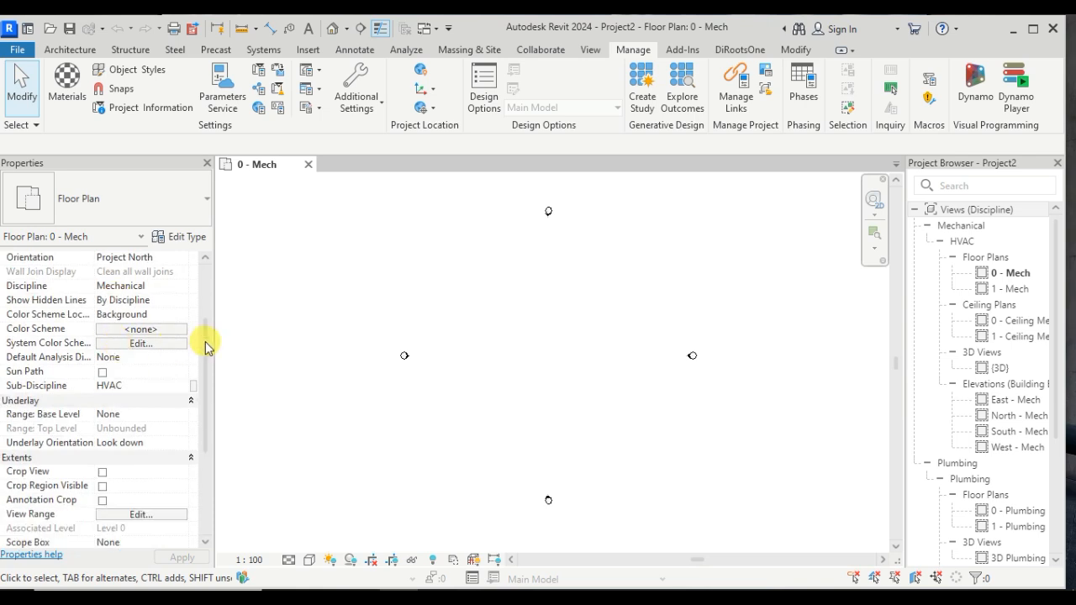
scroll(488, 311, "down", 1)
scroll(600, 339, "up", 2)
Draw an L-shaped rectangular duct run in the plan, with a horizontal segment about 31000 mm long and a leg running down from its end
mouse_move(600, 338)
middle_mouse_down()
mouse_move(583, 326)
mouse_move(562, 362)
mouse_move(537, 294)
middle_mouse_up()
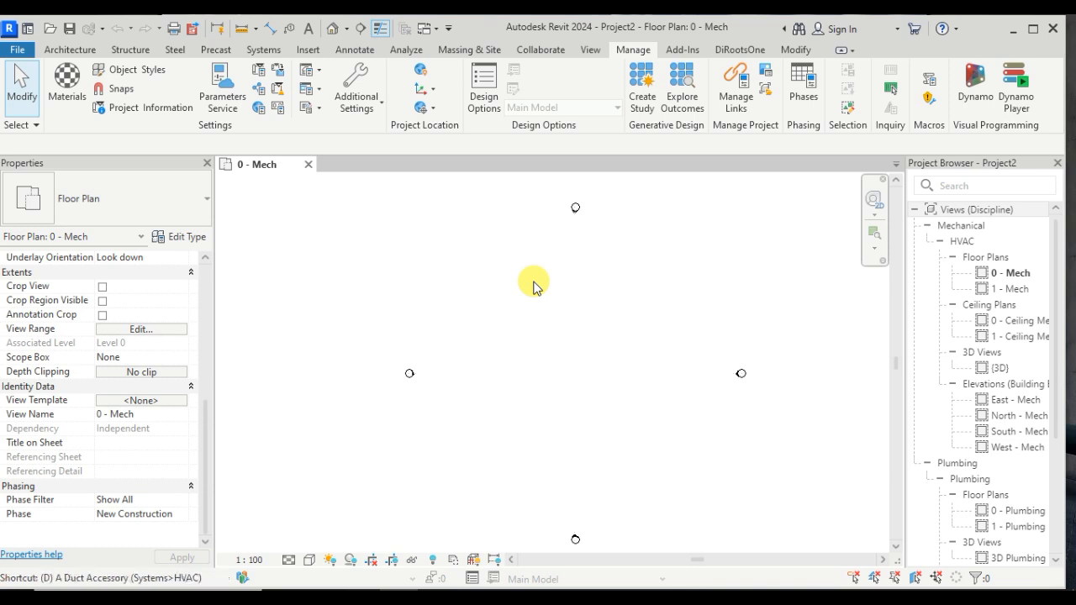
left_click(418, 285)
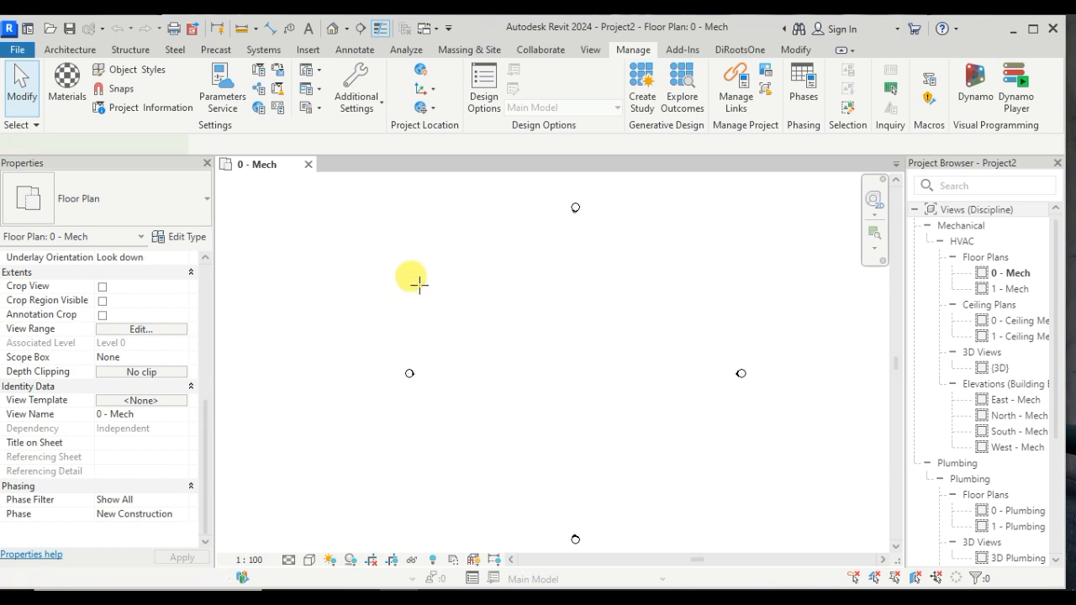
left_click(625, 284)
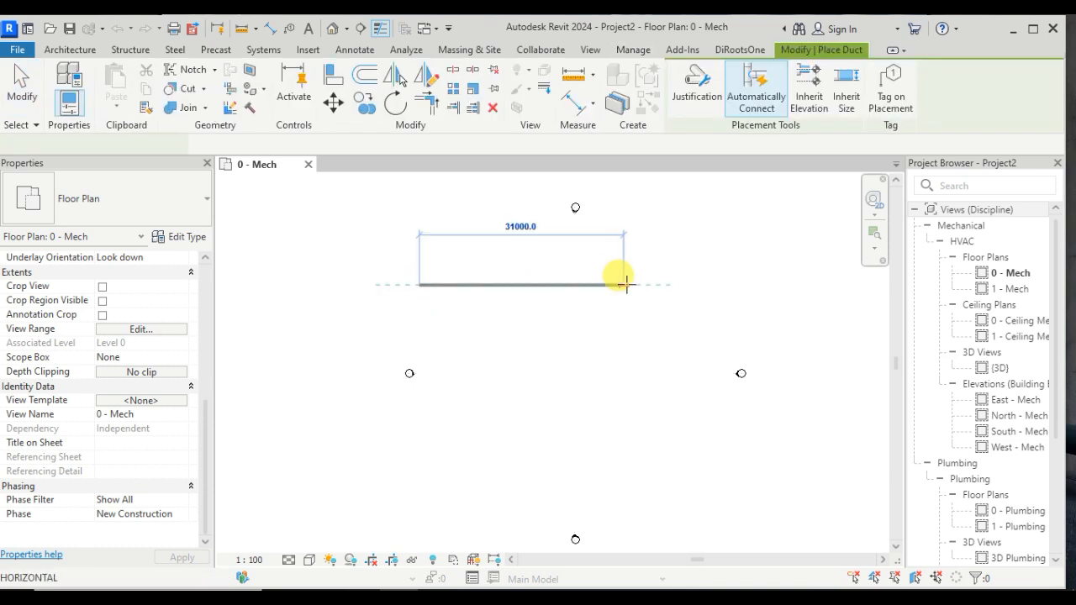
left_click(623, 402)
key("Escape")
key("Escape")
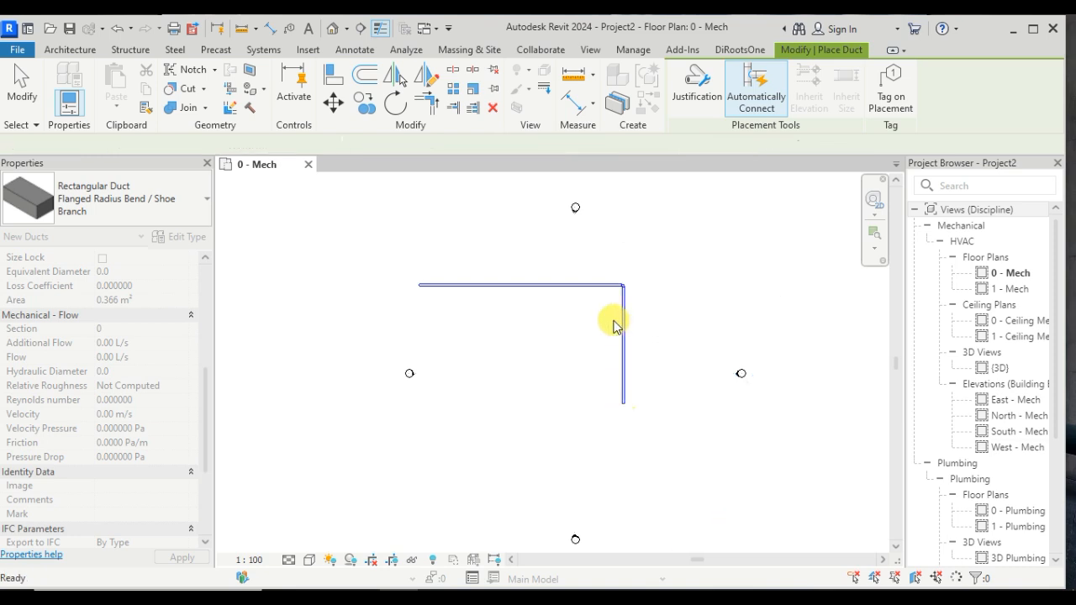
Draw a horizontal conduit without fittings below the horizontal duct segment, about half that segment's length
scroll(588, 346, "up", 2)
middle_click_drag(551, 350, 578, 348)
key("c")
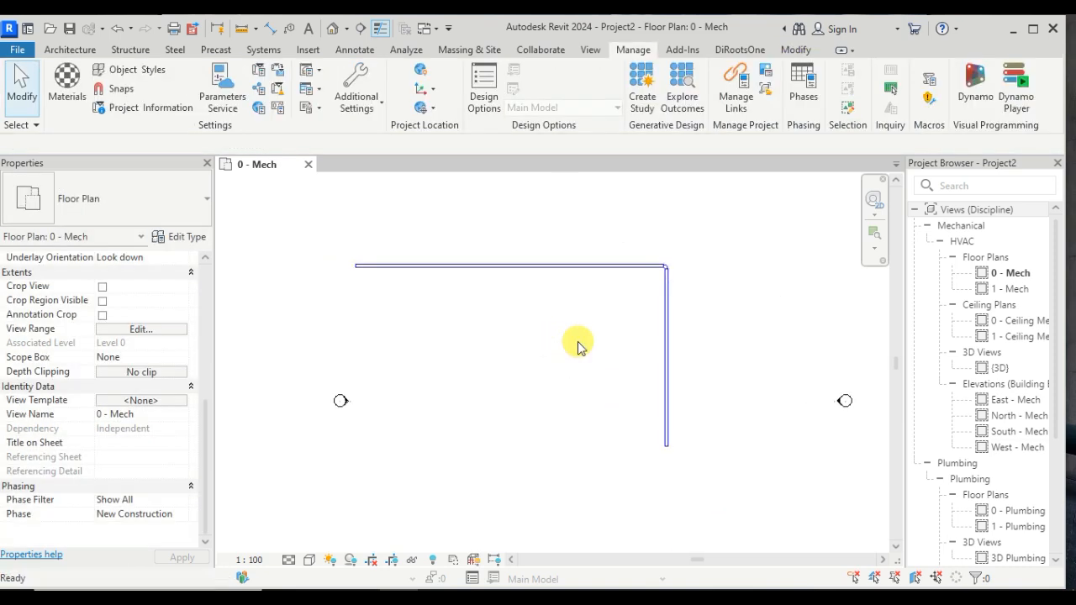
key("n")
left_click(568, 336)
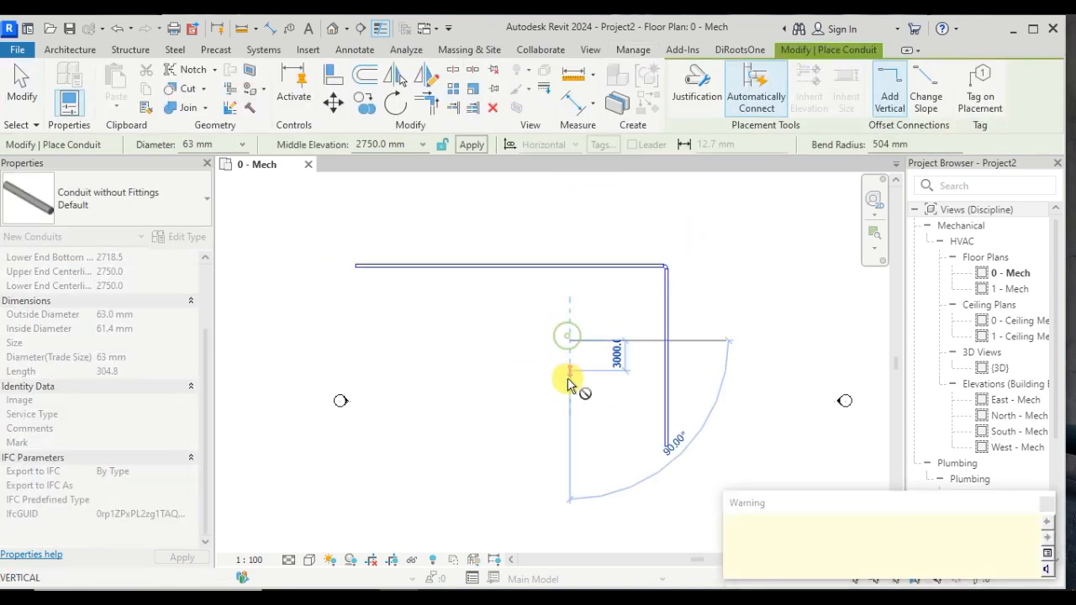
key("Escape")
key("Escape")
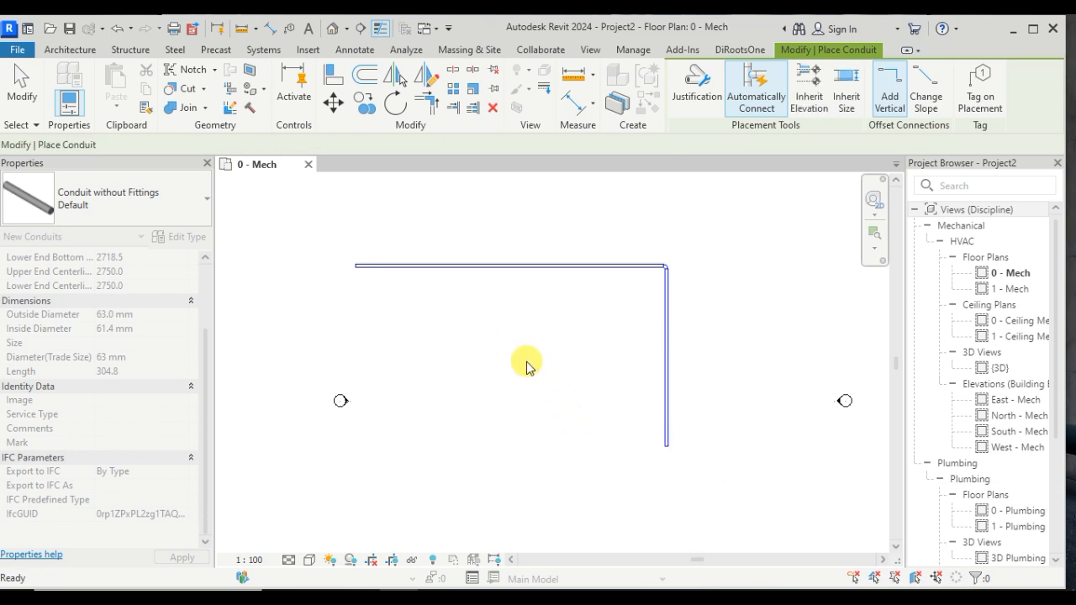
Enable Temporary View Properties for the floor plan and turn on the visibility of the Conduits category
left_click(453, 558)
left_click(501, 495)
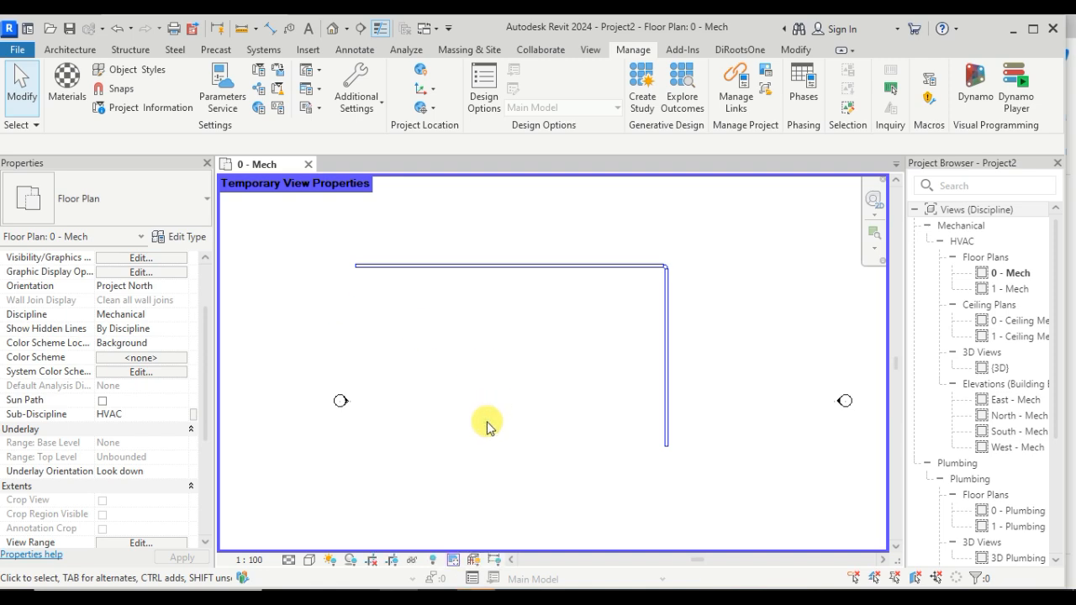
key("v")
key("g")
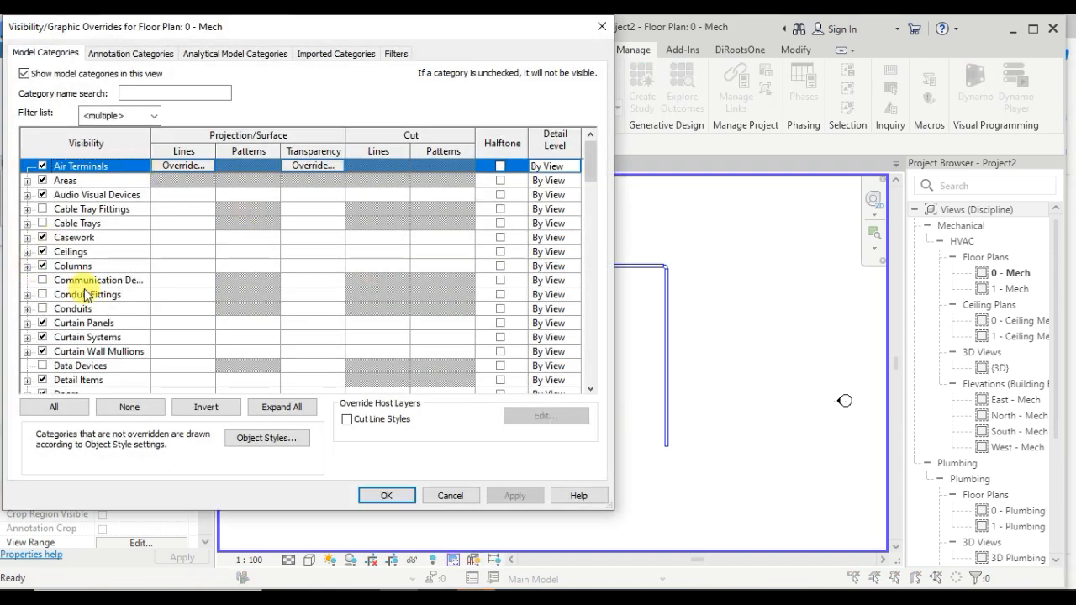
left_click(42, 309)
left_click(514, 494)
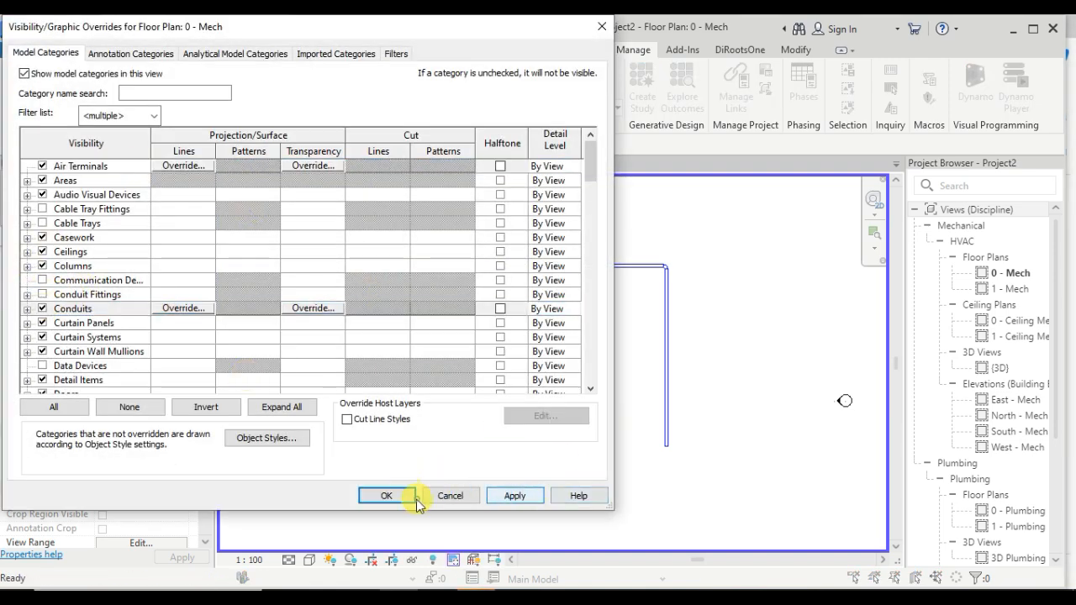
left_click(386, 495)
Set the floor plan's detail level to Fine and bring both the duct run and the conduit into view
scroll(511, 356, "up", 4)
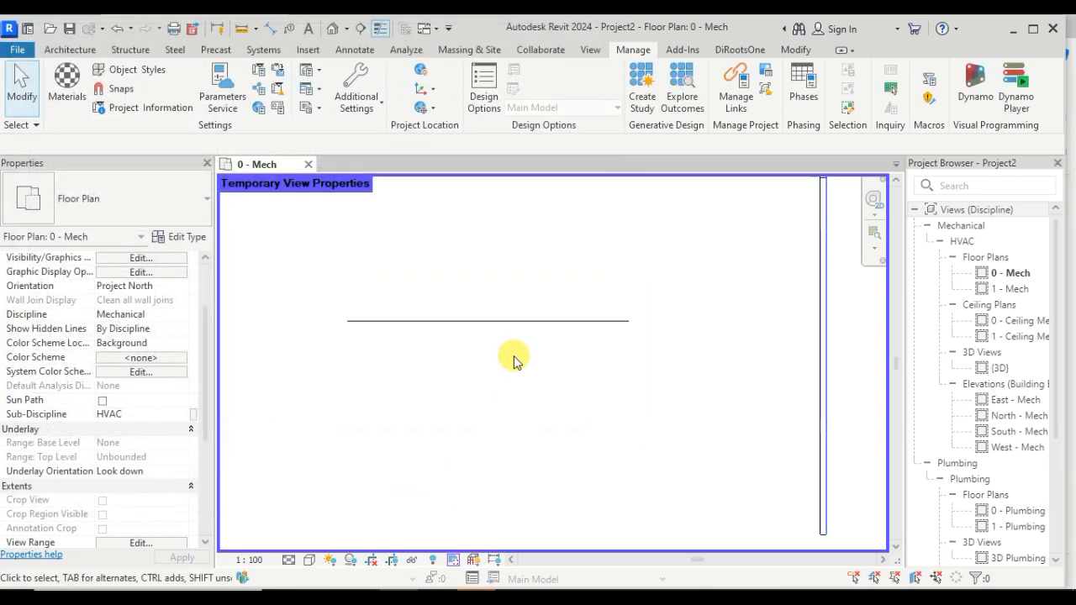
left_click(288, 560)
left_click(307, 538)
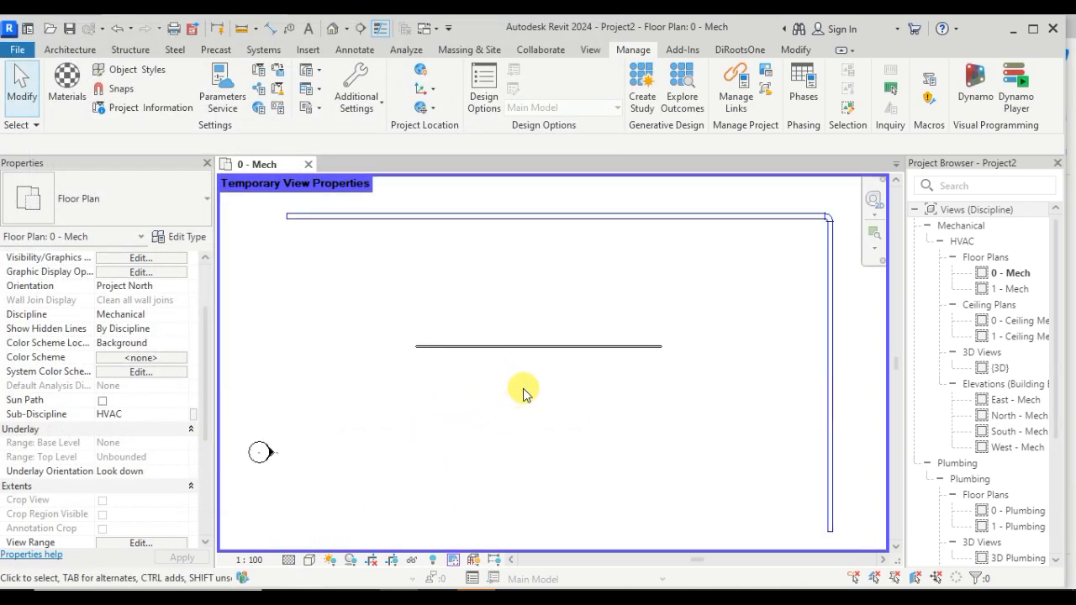
scroll(525, 389, "down", 2)
scroll(528, 386, "up", 1)
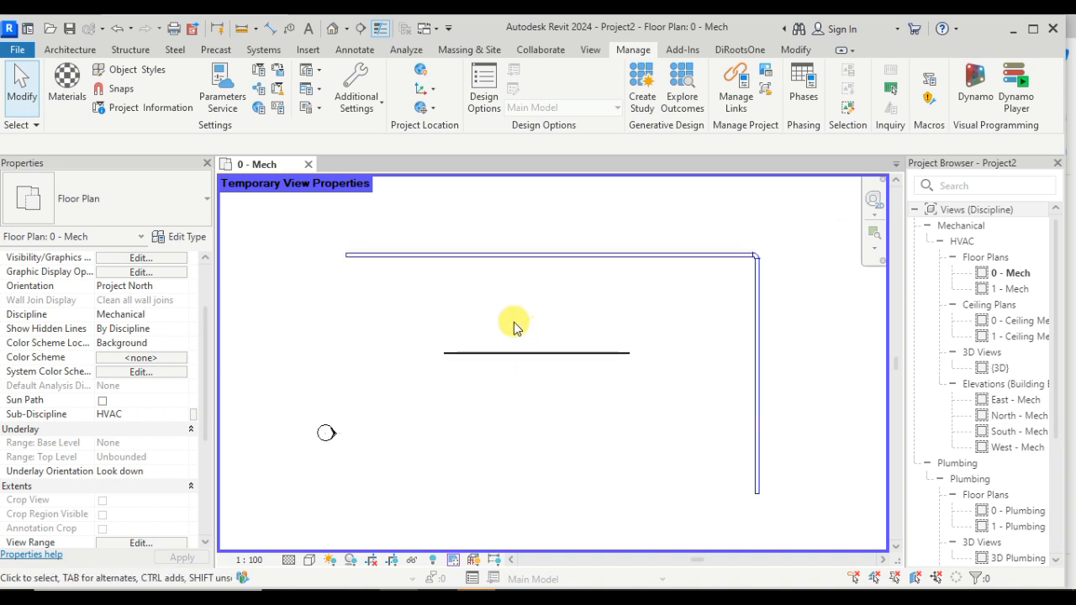
Review the Duct Size parameter in the Mechanical shared parameter group and check the properties of the horizontal duct
left_click(263, 98)
left_click(485, 268)
left_click(460, 300)
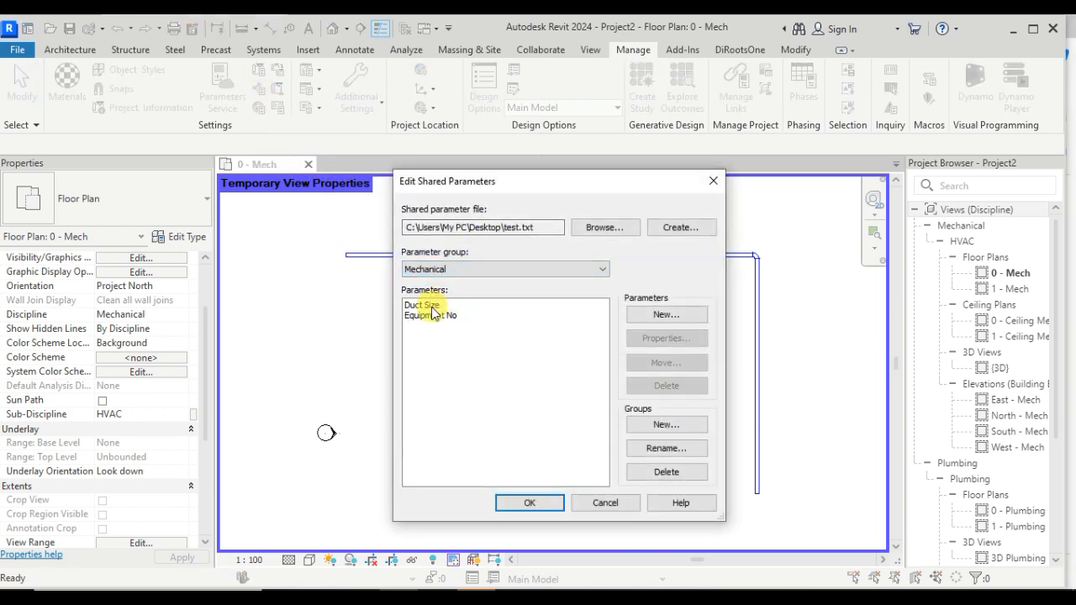
left_click(433, 306)
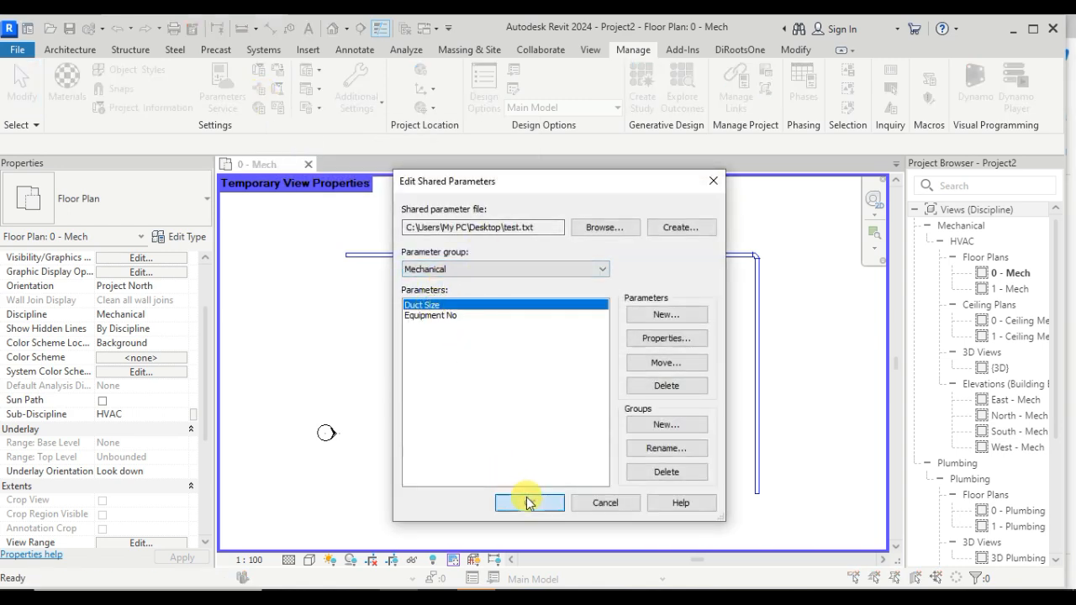
left_click(528, 501)
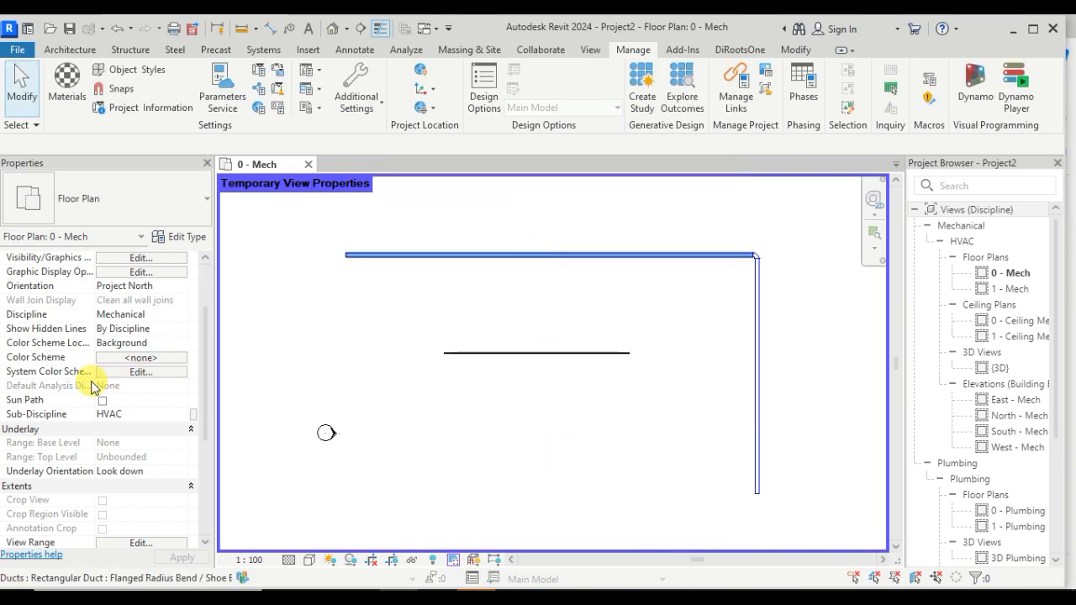
scroll(99, 470, "up", 3)
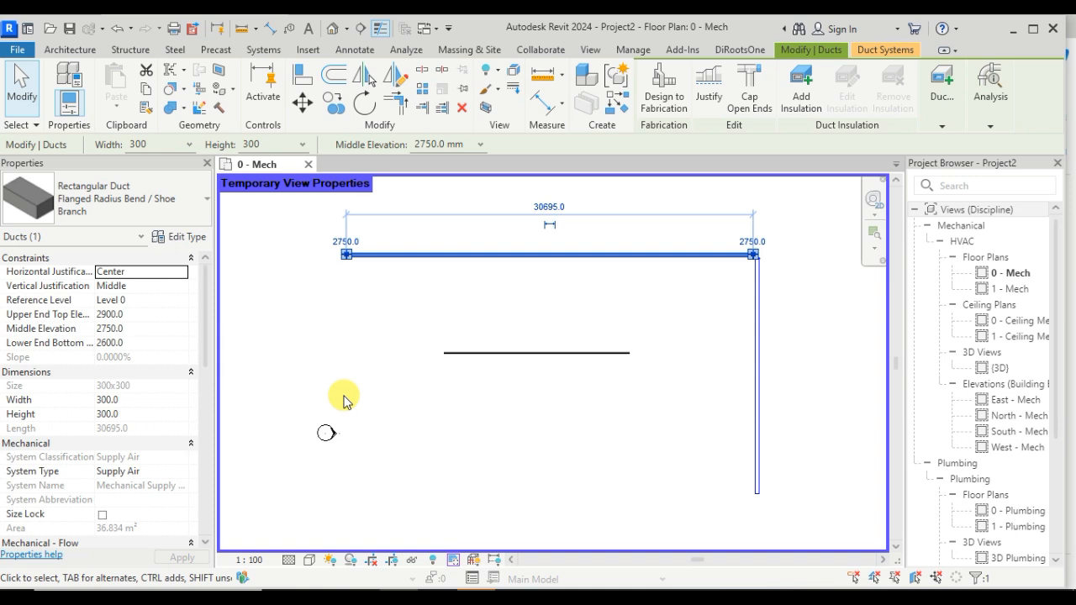
Add a project parameter based on the shared parameter Duct Size from the Mechanical group
left_click(384, 382)
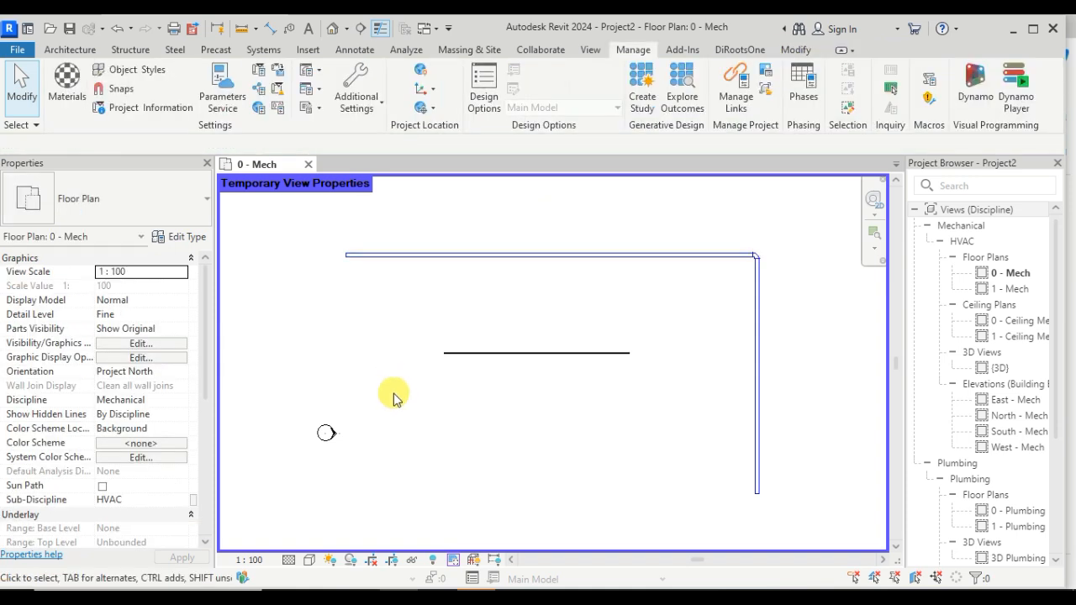
left_click(388, 368)
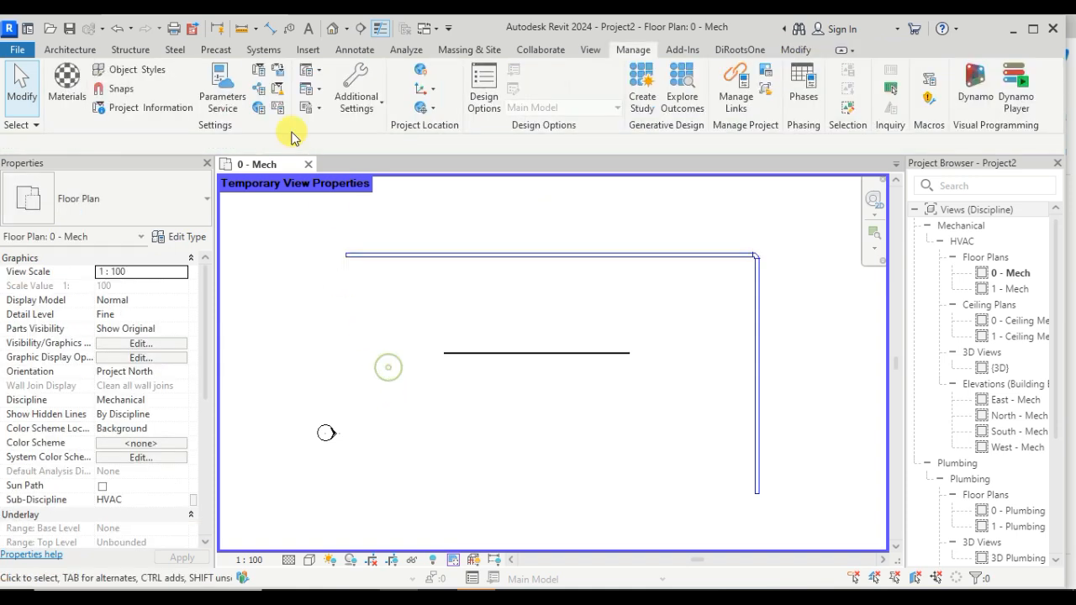
left_click(257, 70)
left_click(426, 416)
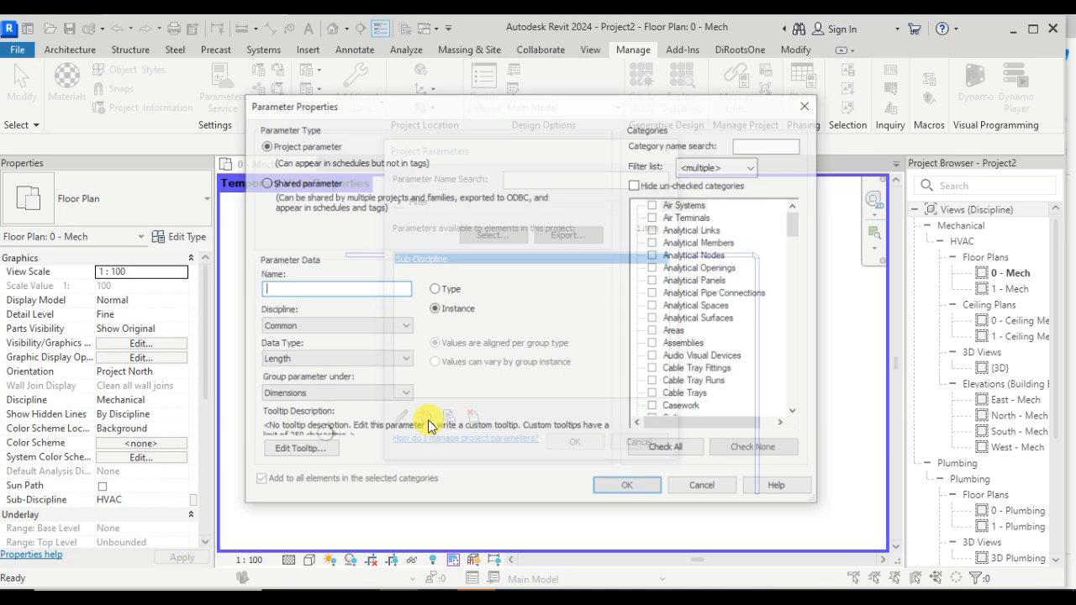
left_click(312, 186)
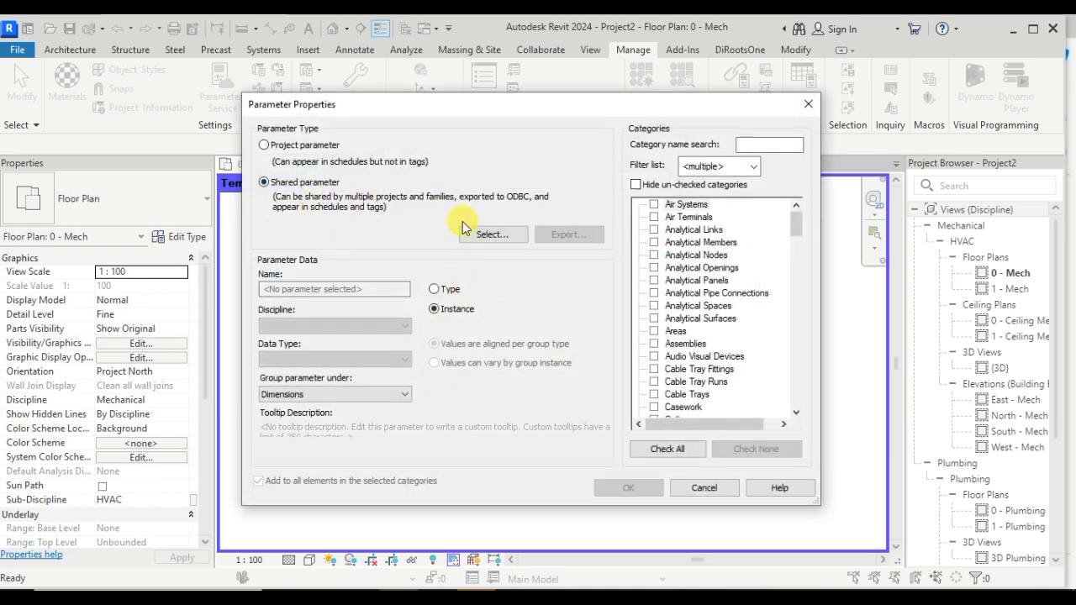
left_click(471, 239)
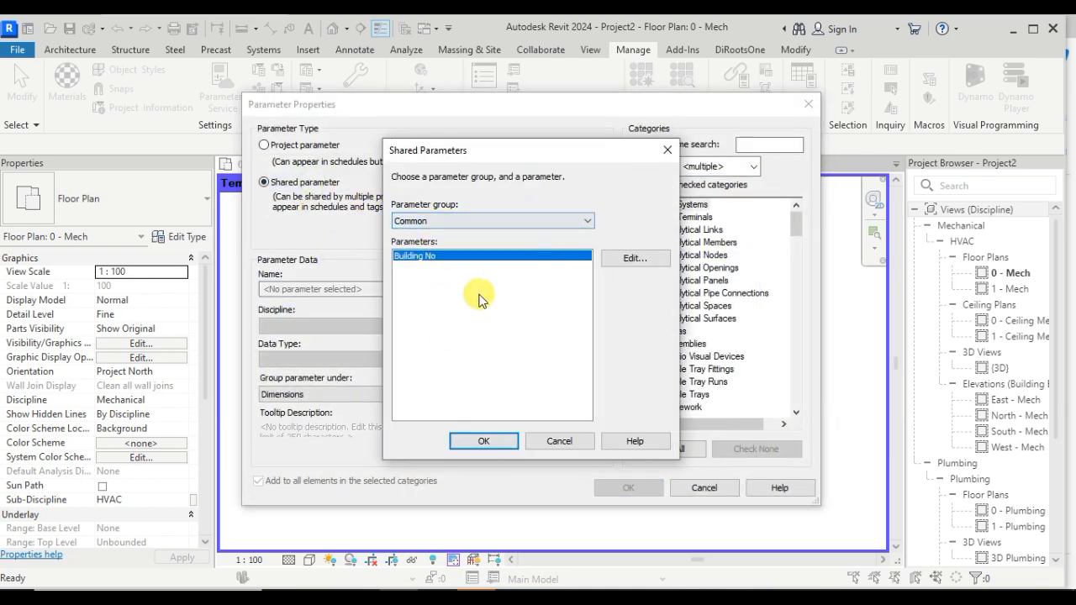
left_click(501, 220)
left_click(437, 251)
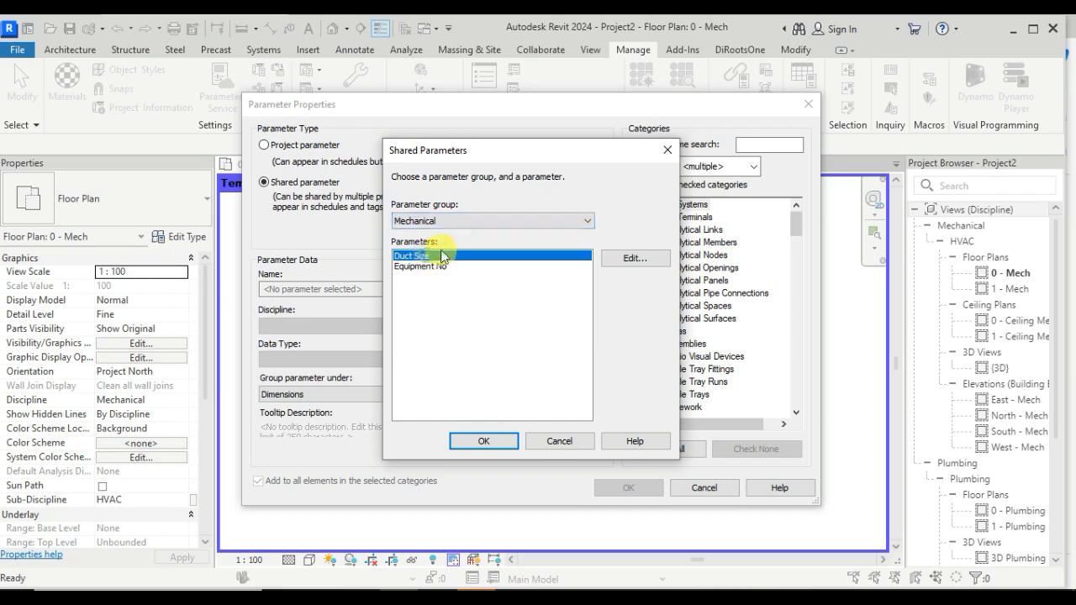
left_click(468, 441)
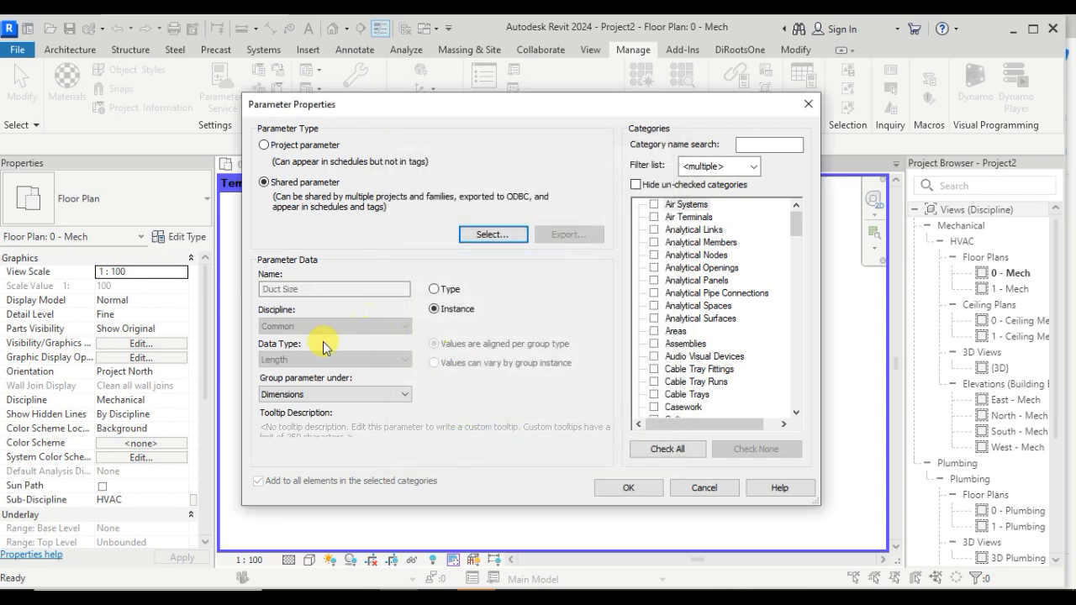
Assign the Duct Size instance parameter to the Ducts category, hide the unchecked categories and accept the project parameters
scroll(686, 333, "down", 4)
left_click(668, 393)
scroll(664, 394, "down", 2)
scroll(664, 409, "down", 2)
left_click(654, 382)
left_click(636, 183)
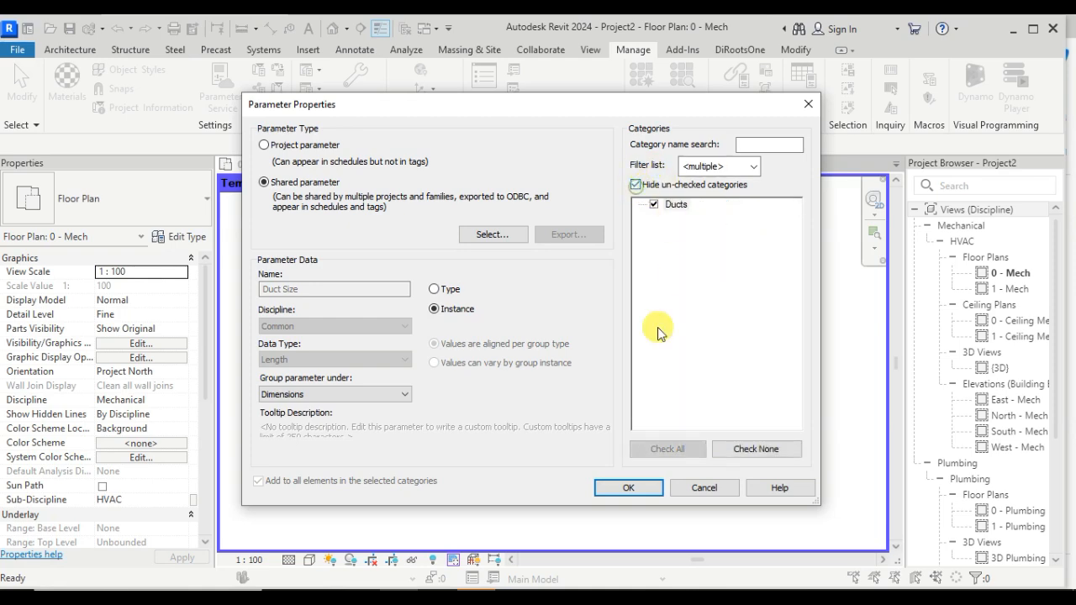
left_click(626, 486)
left_click(577, 443)
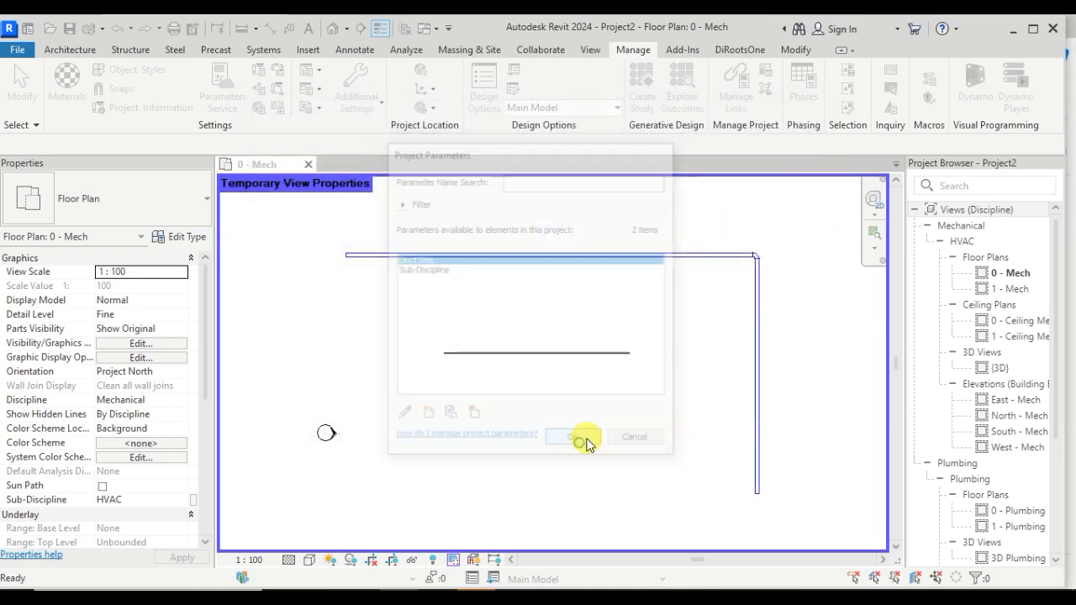
Check the horizontal duct's properties for the Duct Size parameter and compare them with the conduit's properties
left_click(536, 252)
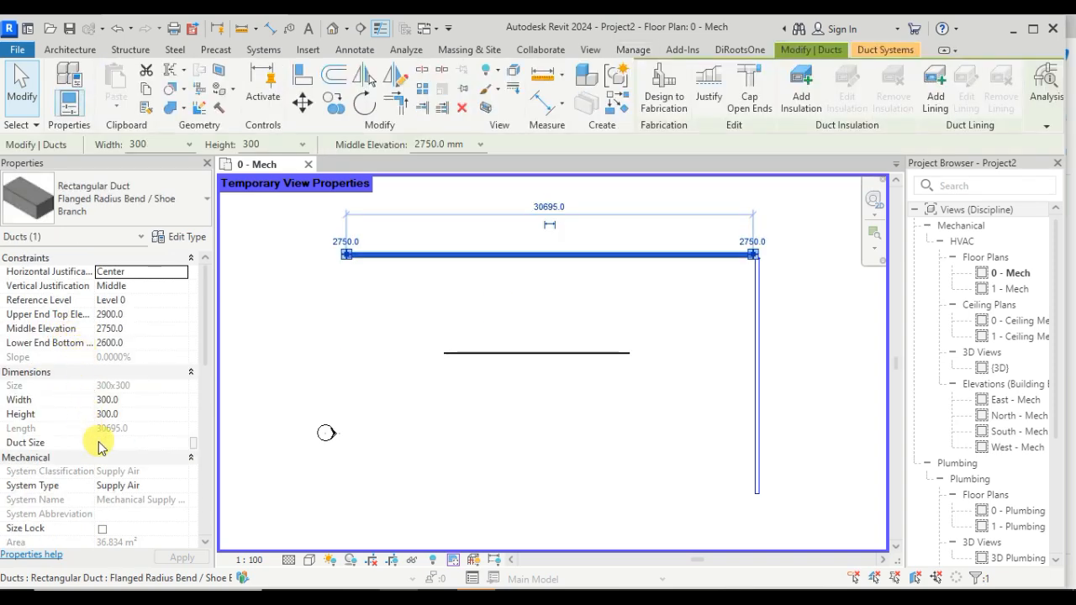
scroll(250, 429, "down", 1)
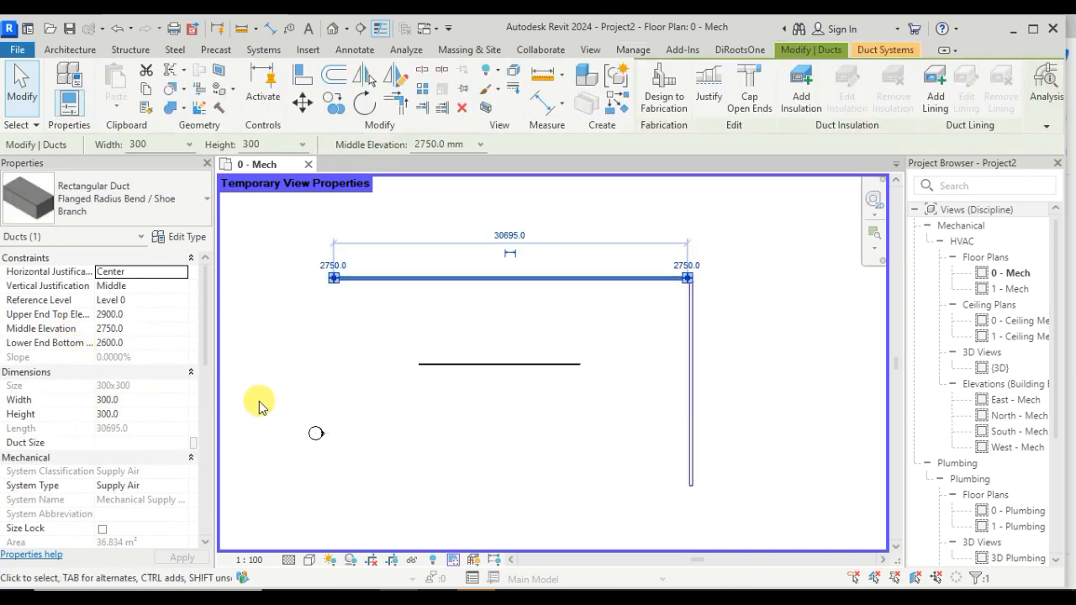
left_click(480, 418)
left_click(525, 397)
left_click(522, 366)
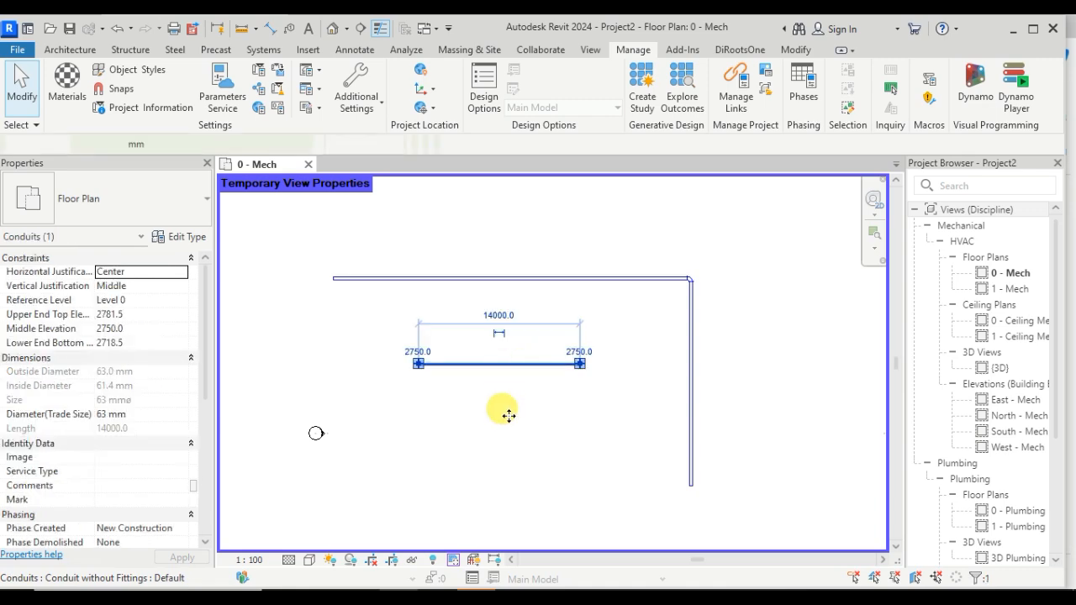
left_click(507, 420)
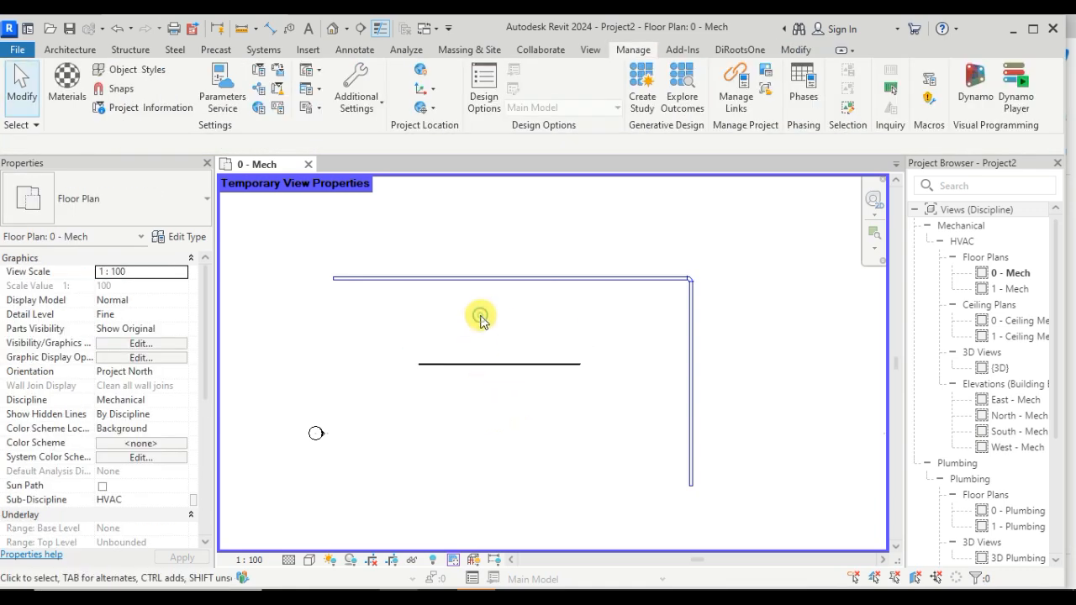
Add a project parameter based on the shared parameter Conduit Length from the Electrical group
left_click(261, 73)
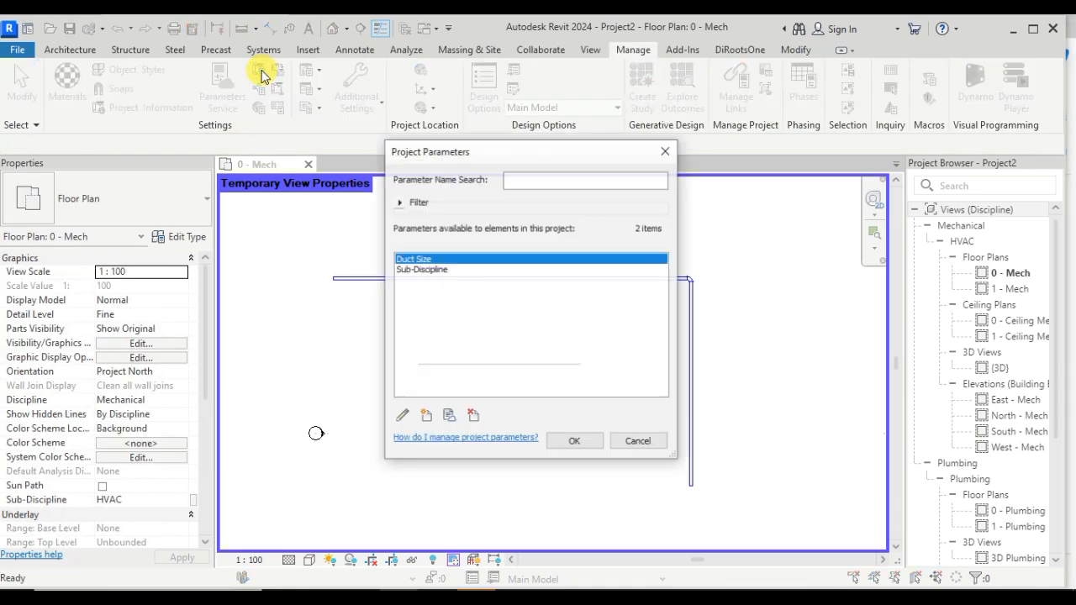
left_click(428, 416)
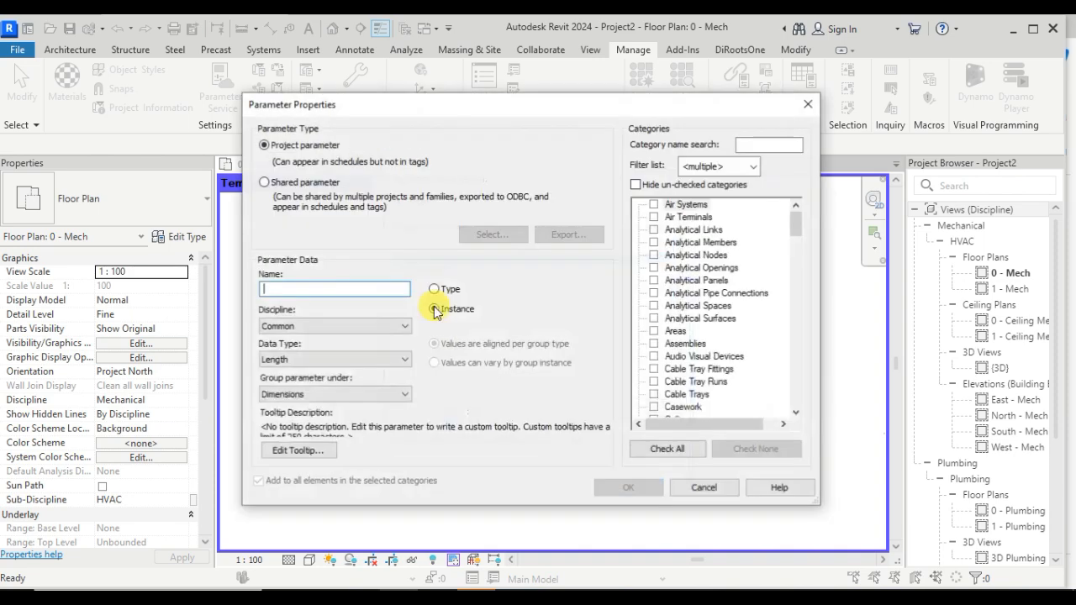
left_click(309, 183)
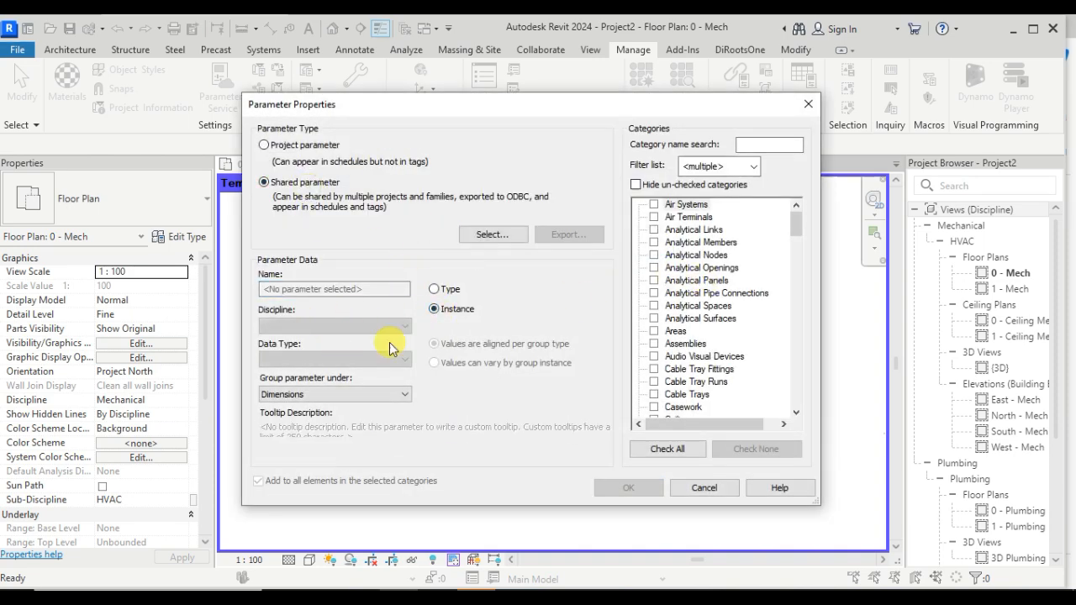
left_click(520, 232)
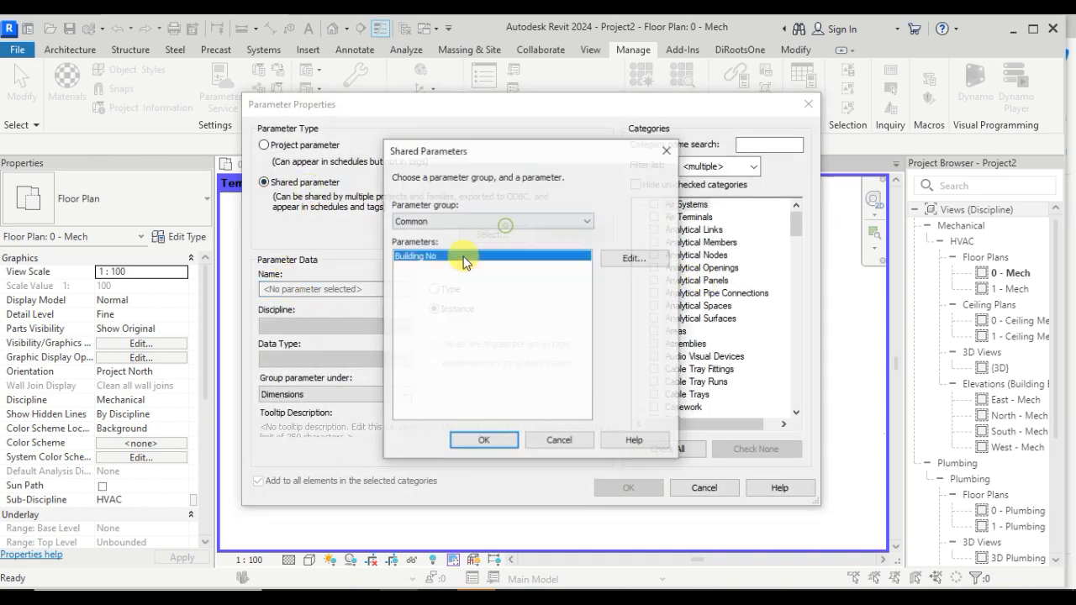
left_click(458, 220)
left_click(418, 252)
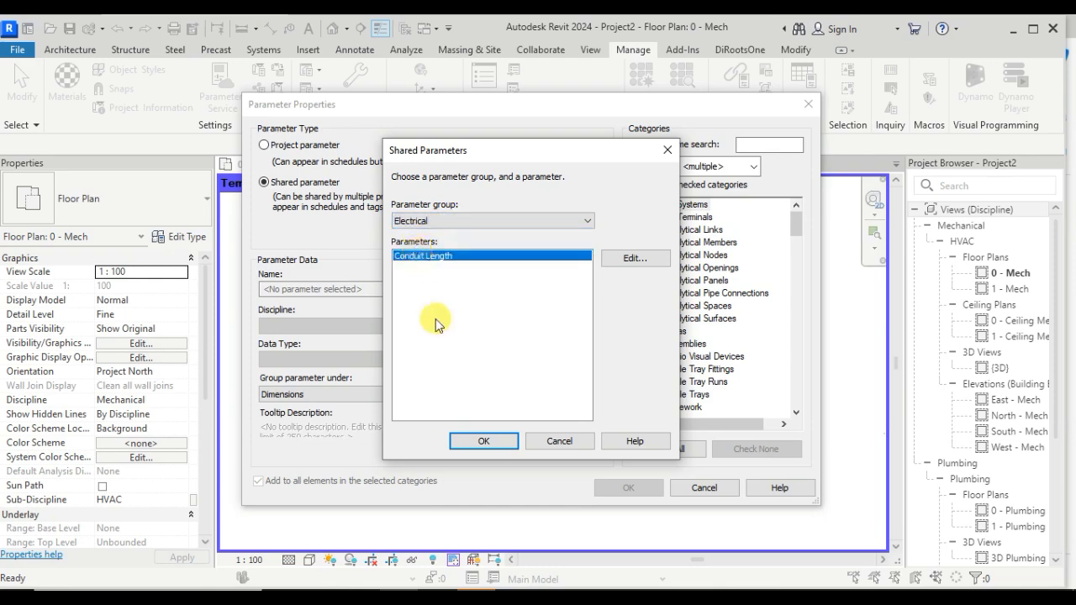
left_click(471, 442)
Assign the Conduit Length instance parameter to the Conduits category and accept the project parameters
left_click(685, 369)
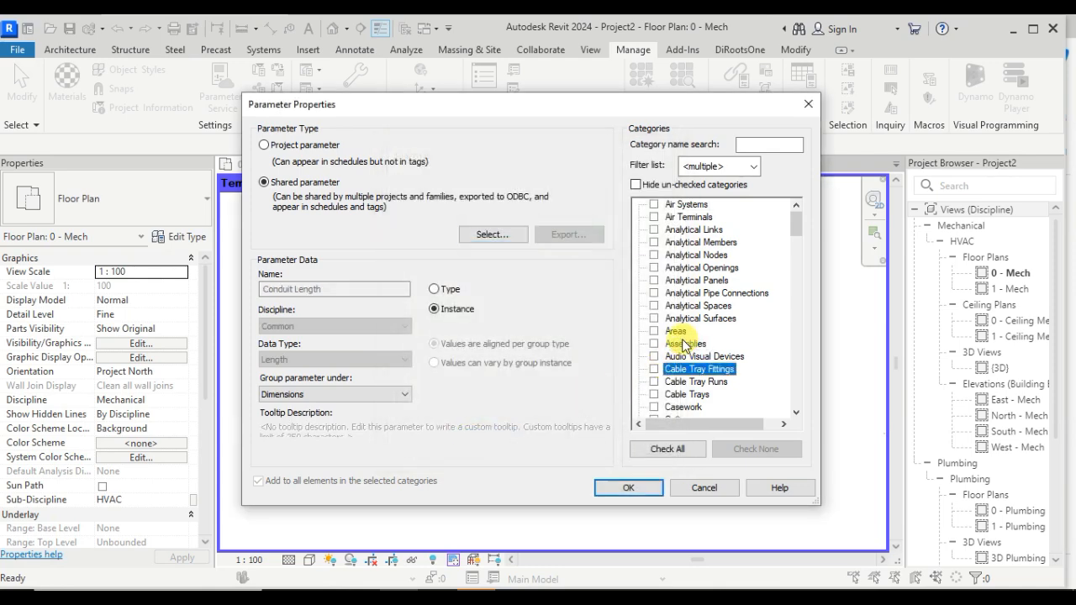
scroll(686, 357, "down", 1)
scroll(681, 378, "down", 3)
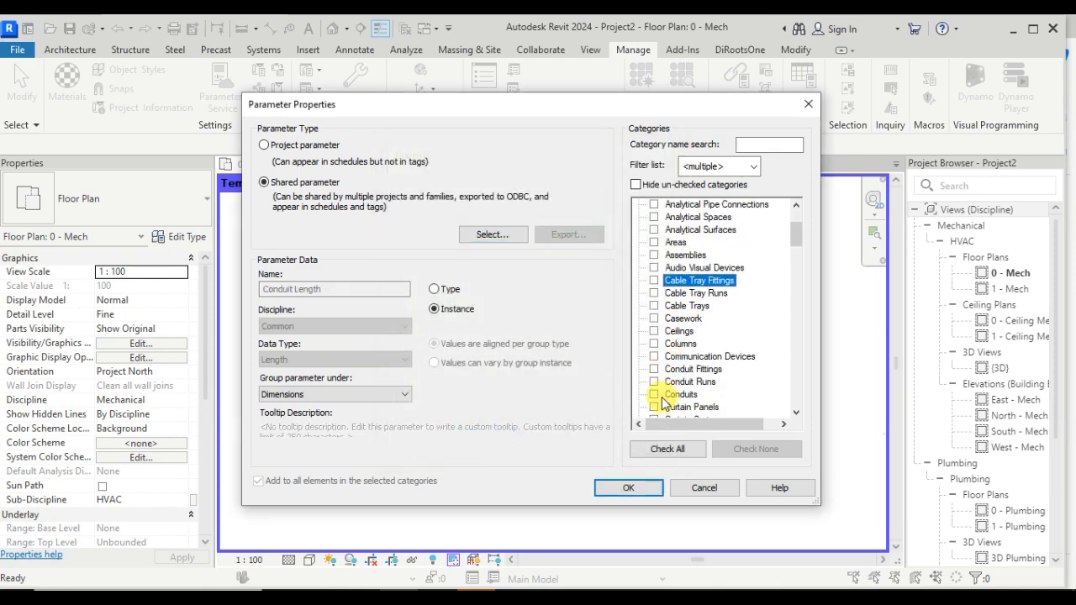
left_click(654, 395)
left_click(626, 486)
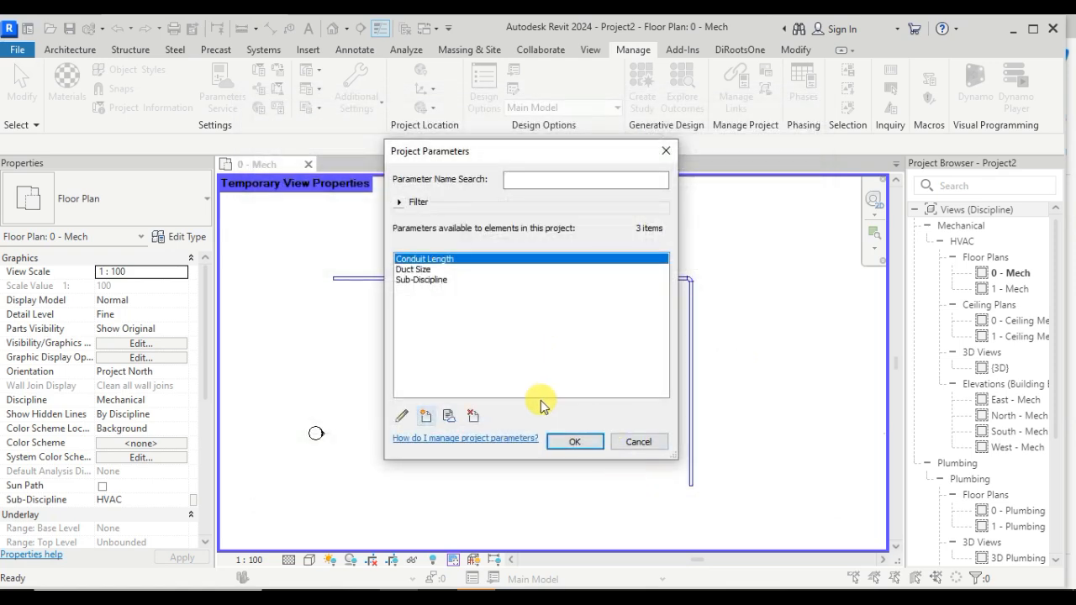
left_click(574, 443)
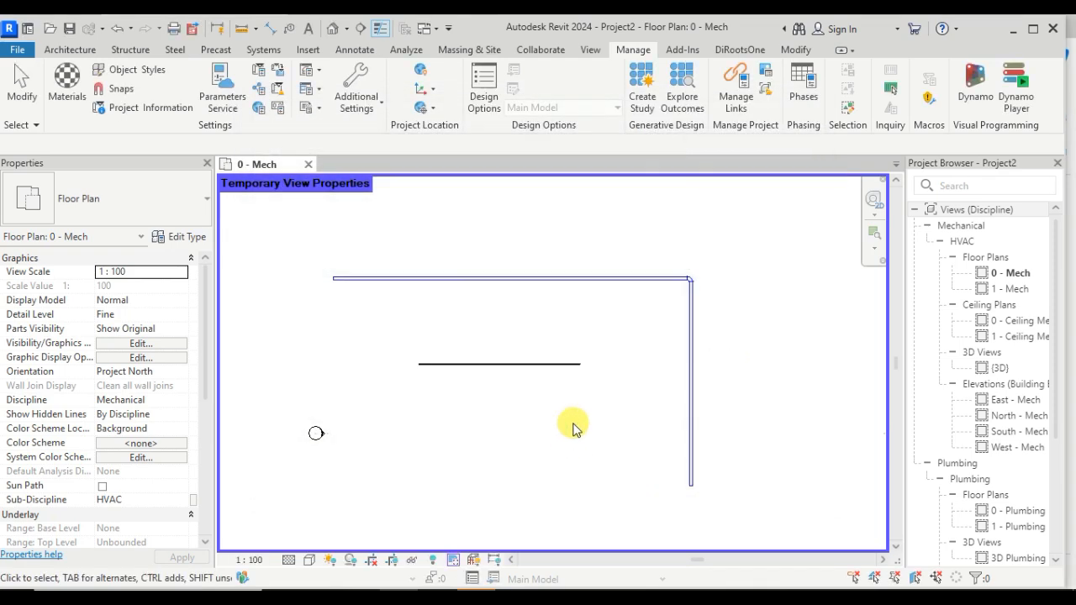
Check the conduit's dimension properties for the Conduit Length parameter
left_click(545, 363)
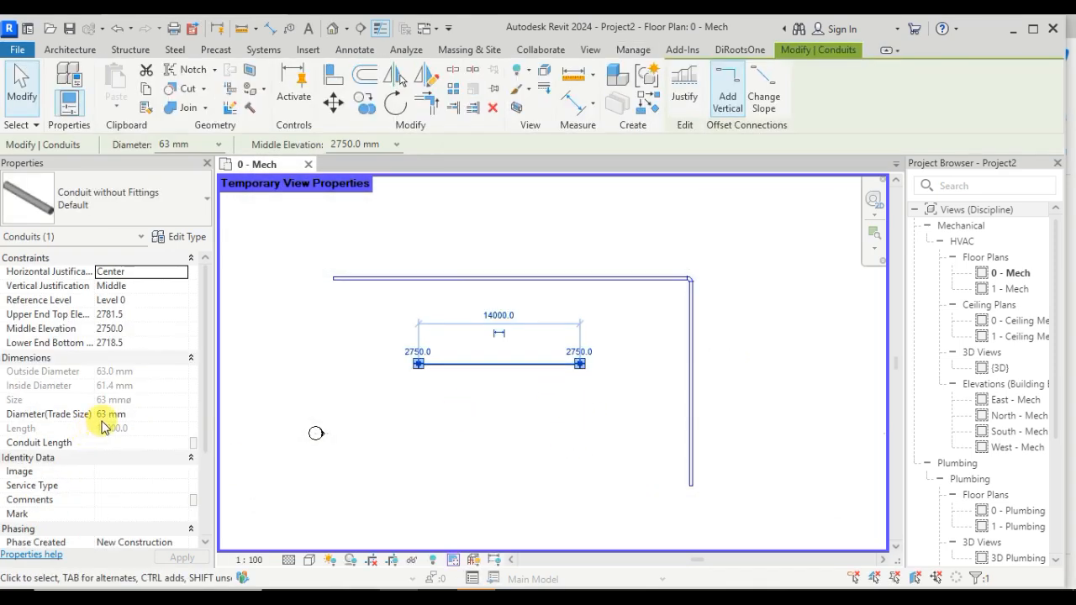
left_click(154, 444)
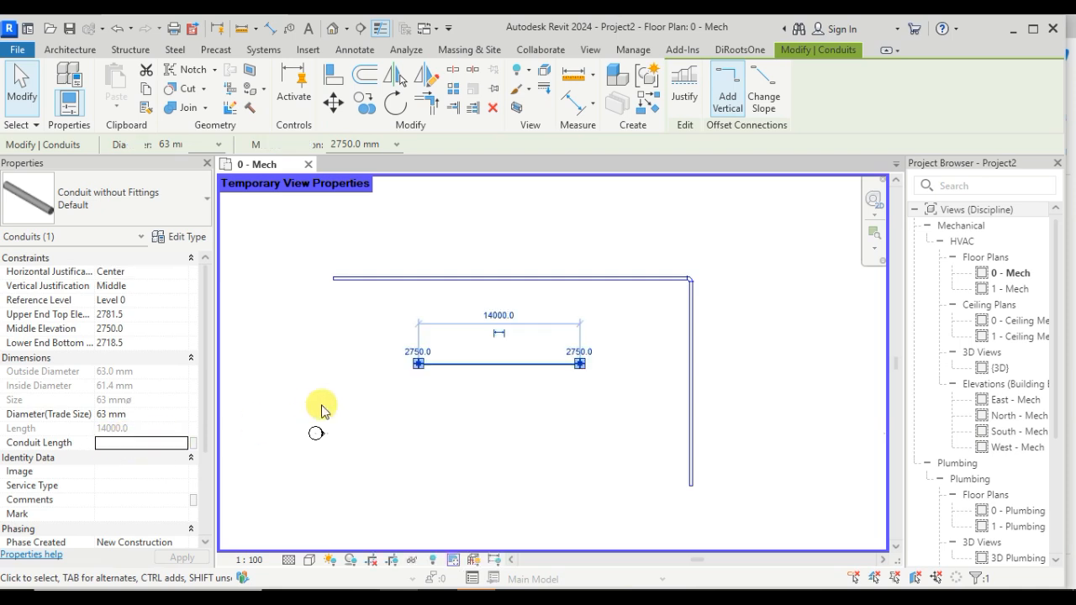
left_click(431, 431)
scroll(431, 431, "up", 2)
scroll(540, 428, "down", 4)
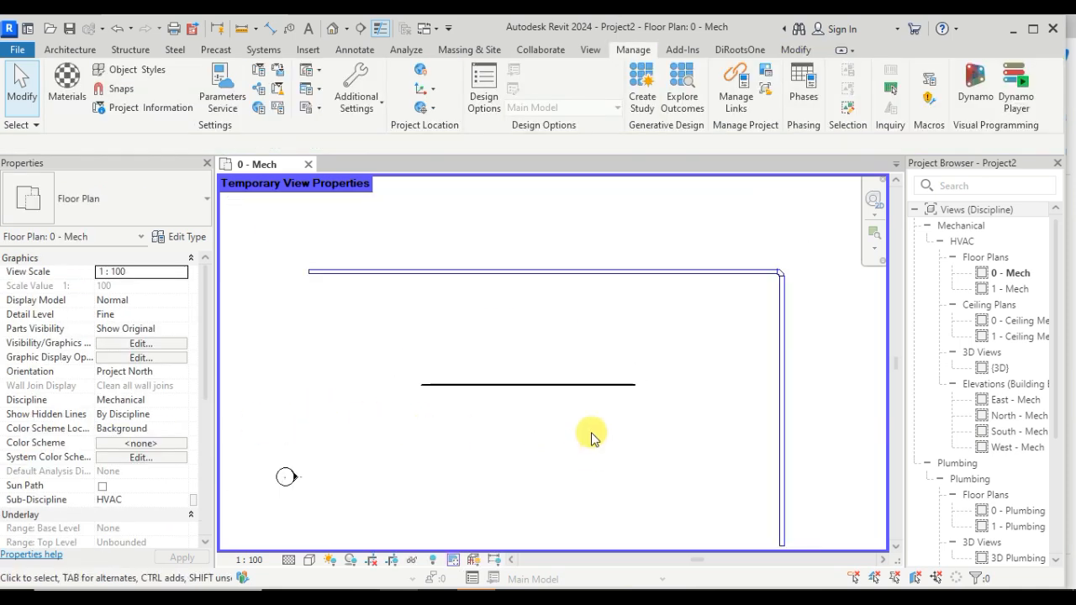
scroll(639, 395, "up", 3)
middle_click_drag(640, 396, 618, 358)
scroll(597, 288, "down", 2)
middle_click_drag(598, 296, 604, 316)
scroll(610, 320, "down", 1)
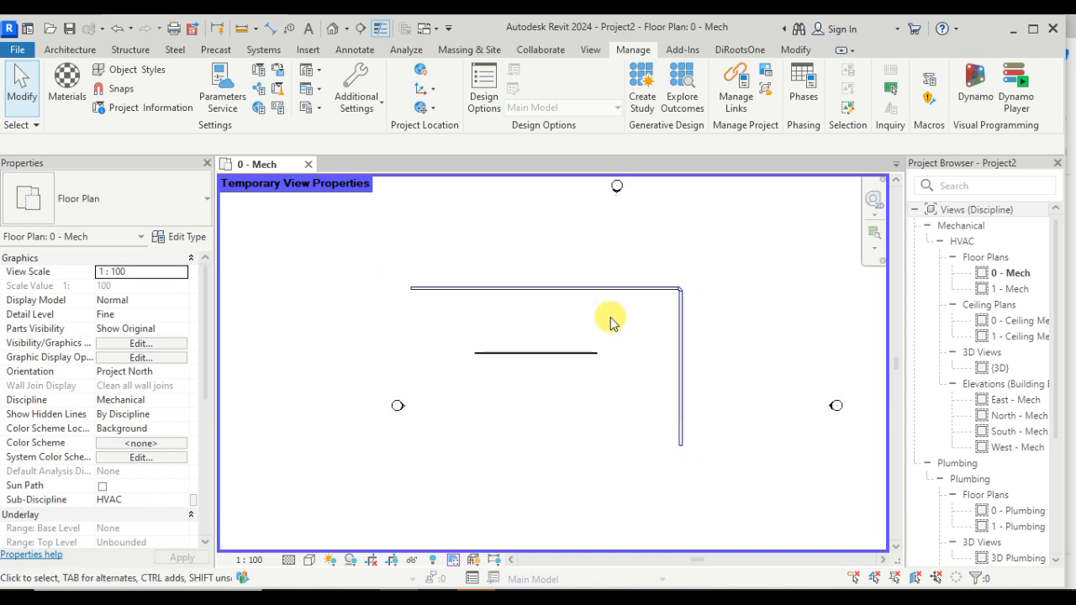